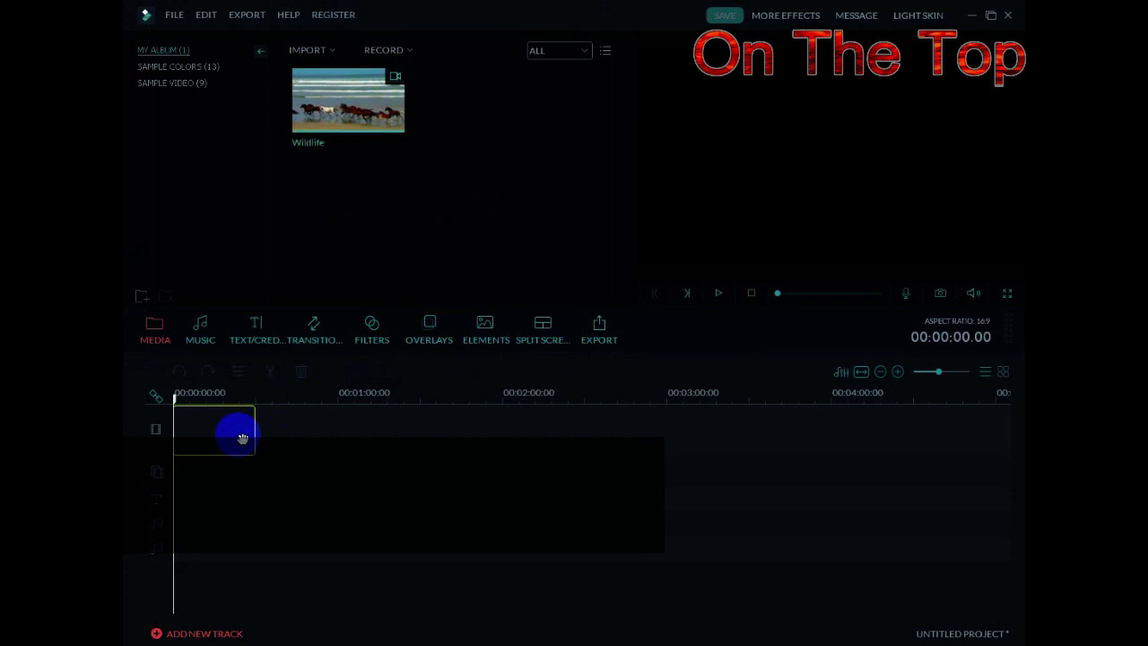
- Place the Wildlife clip at the start of the video track and move the playhead to about 14 seconds
drag(242, 438, 243, 436)
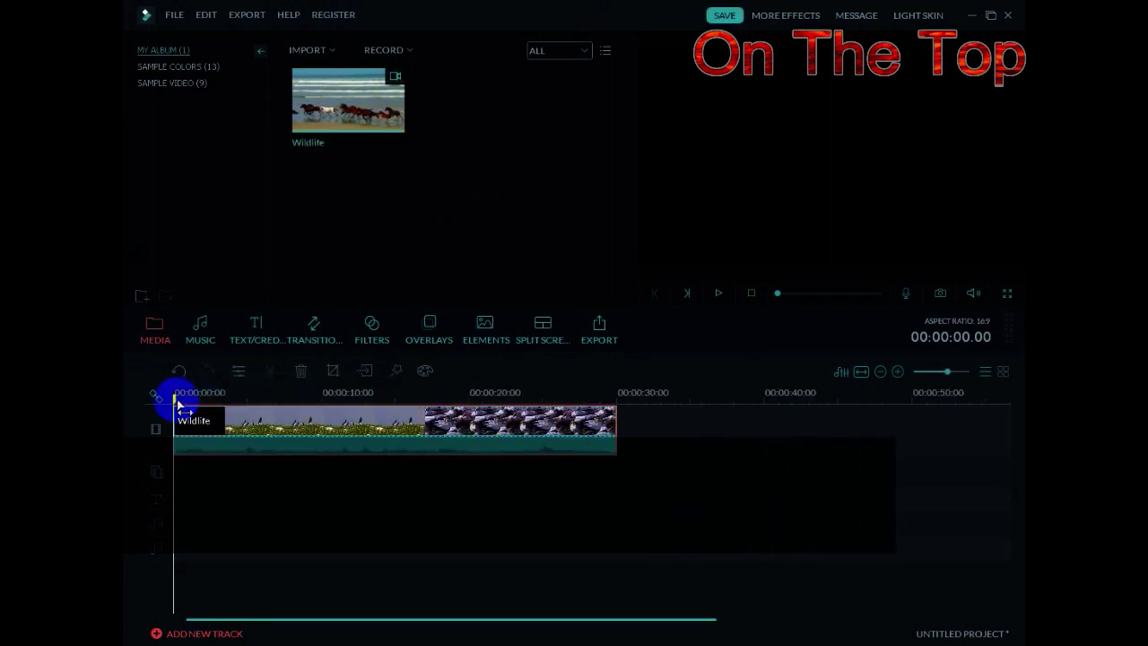
drag(179, 408, 388, 404)
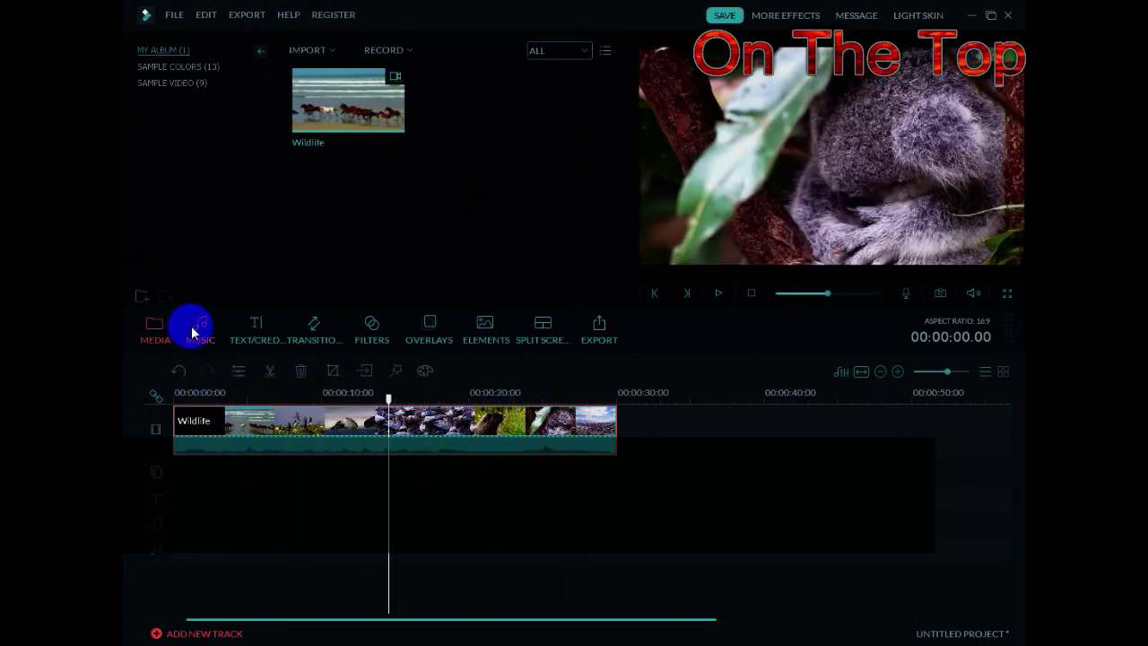
- Add the Hand Sketch Title to the text track at the playhead and open it for editing
click(251, 338)
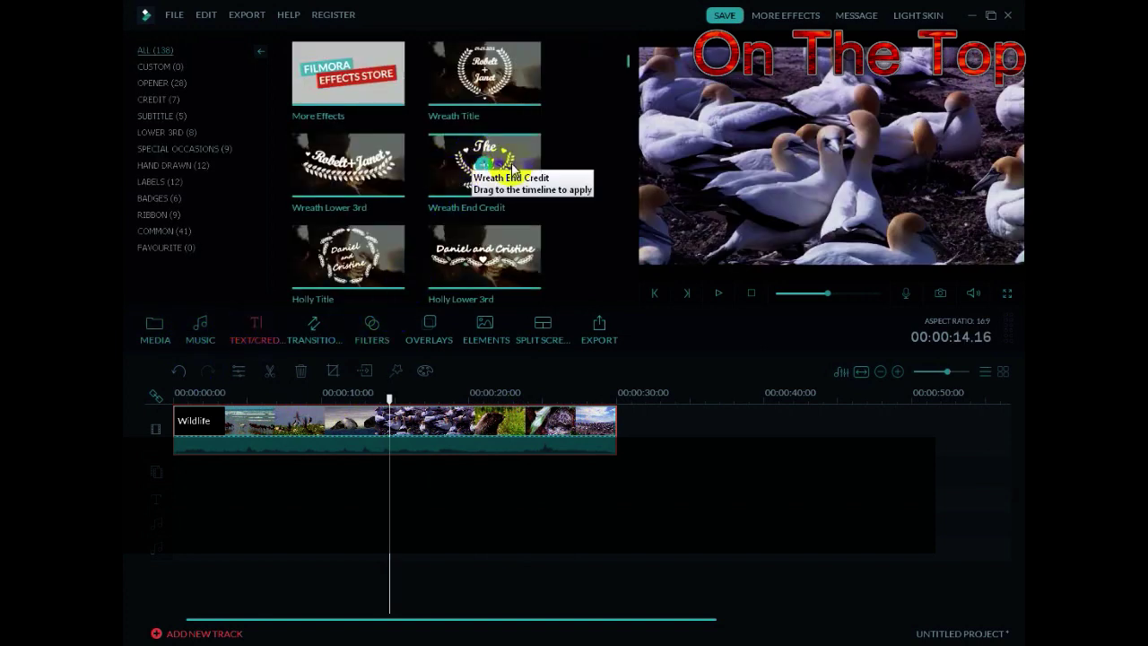
click(628, 69)
drag(629, 65, 632, 81)
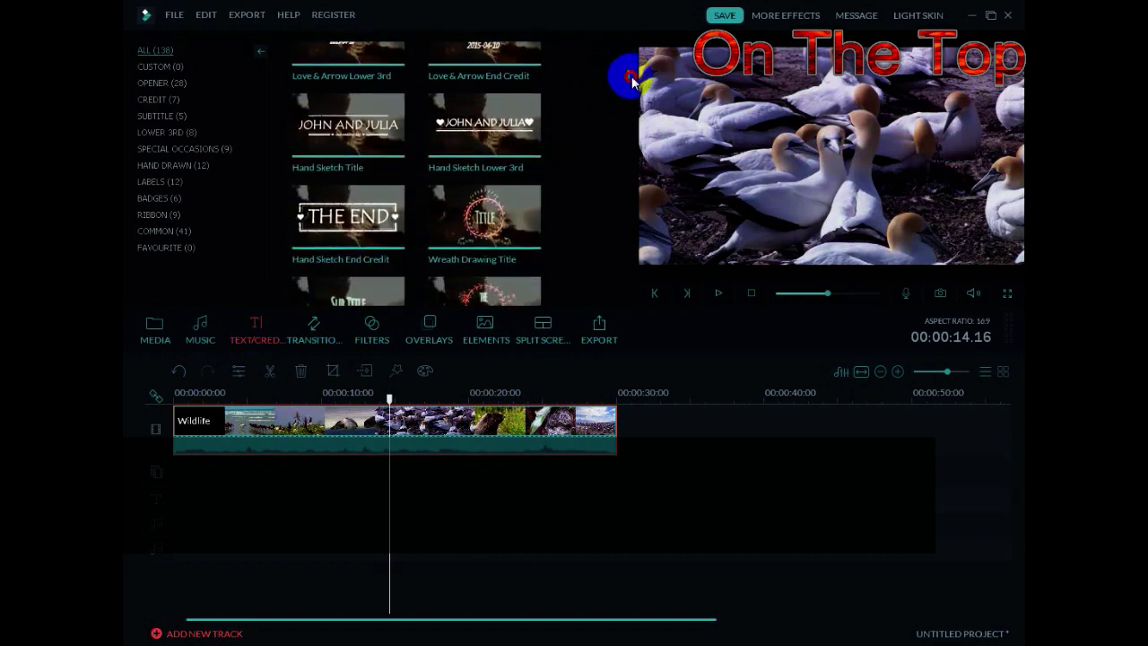
click(377, 133)
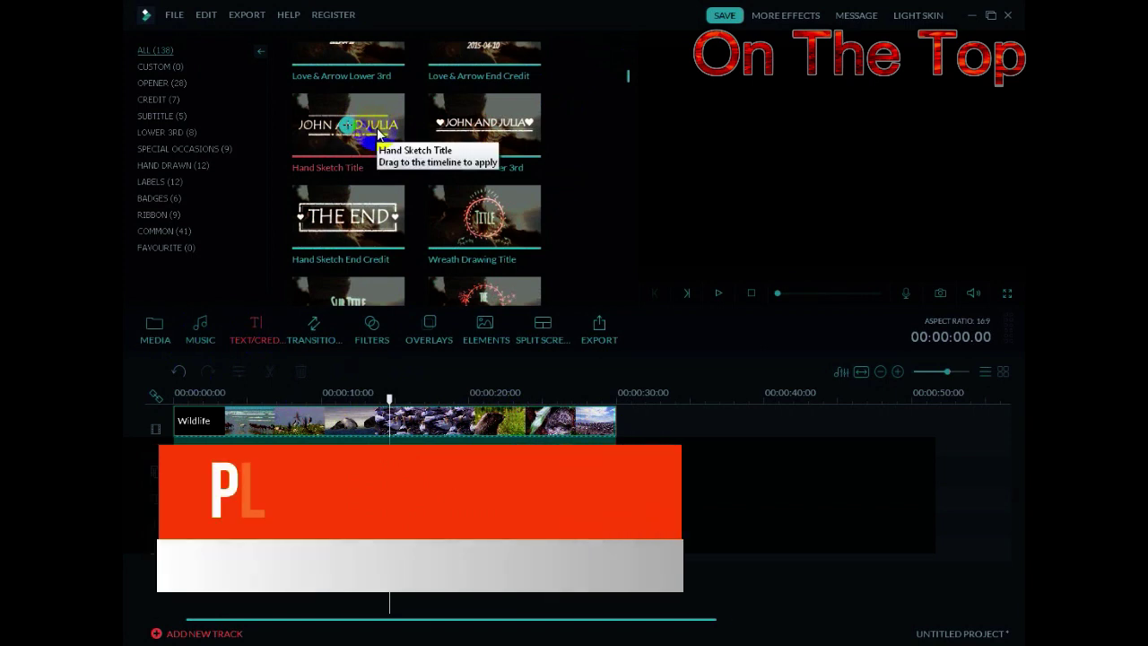
click(462, 145)
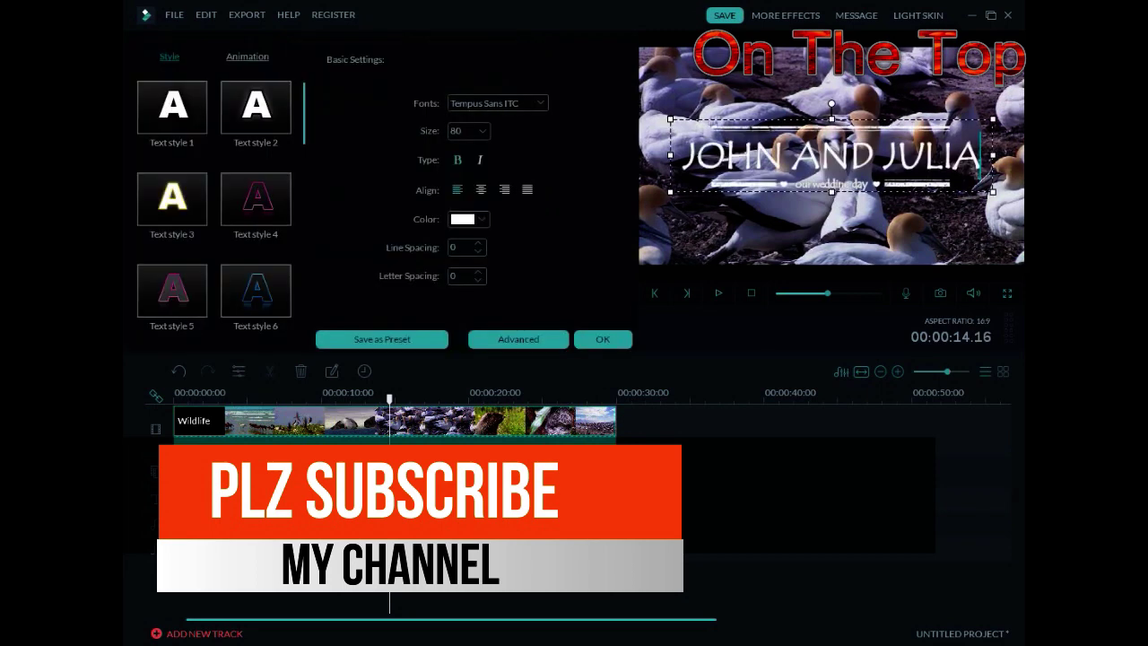
- Replace the title's main text with "ON THE TOP" in the advanced text editor
click(514, 341)
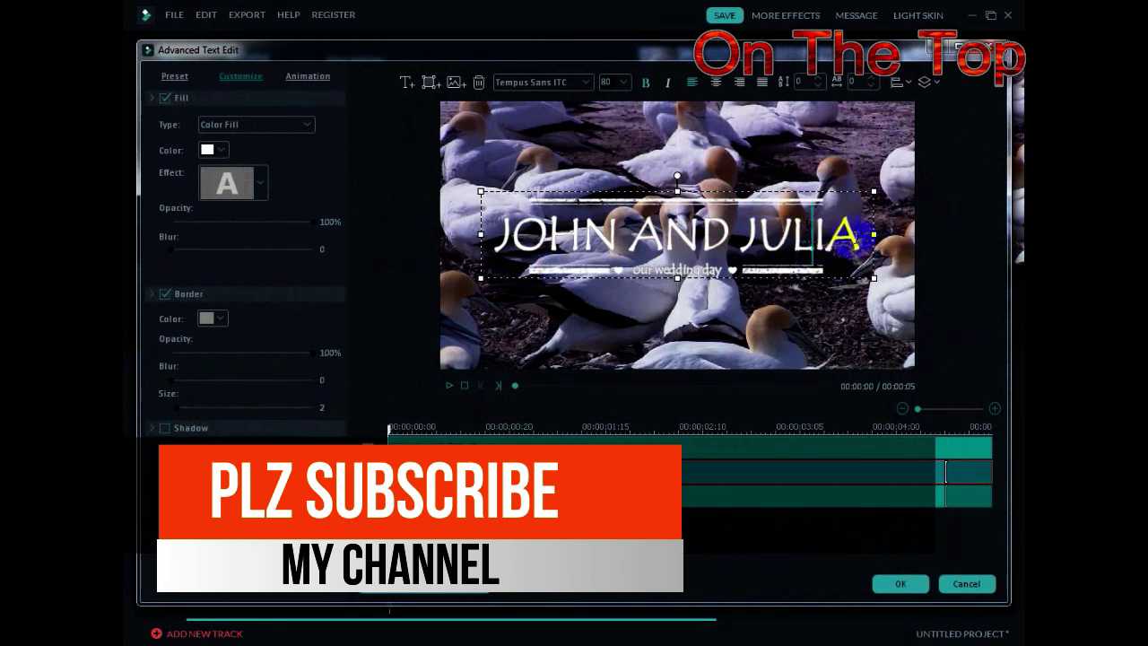
key(BackSpace)
key(BackSpace)
key(BackSpace)
key(BackSpace)
key(BackSpace)
key(BackSpace)
key(BackSpace)
key(BackSpace)
key(BackSpace)
key(BackSpace)
key(BackSpace)
key(BackSpace)
key(BackSpace)
key(BackSpace)
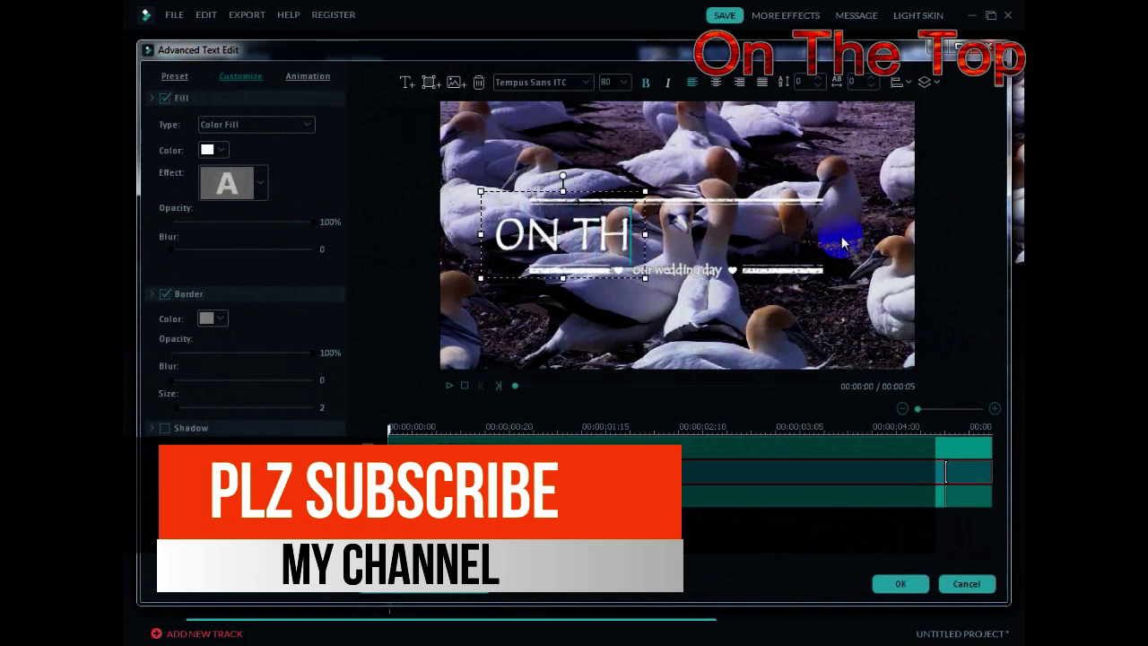
text(ON THE TO)
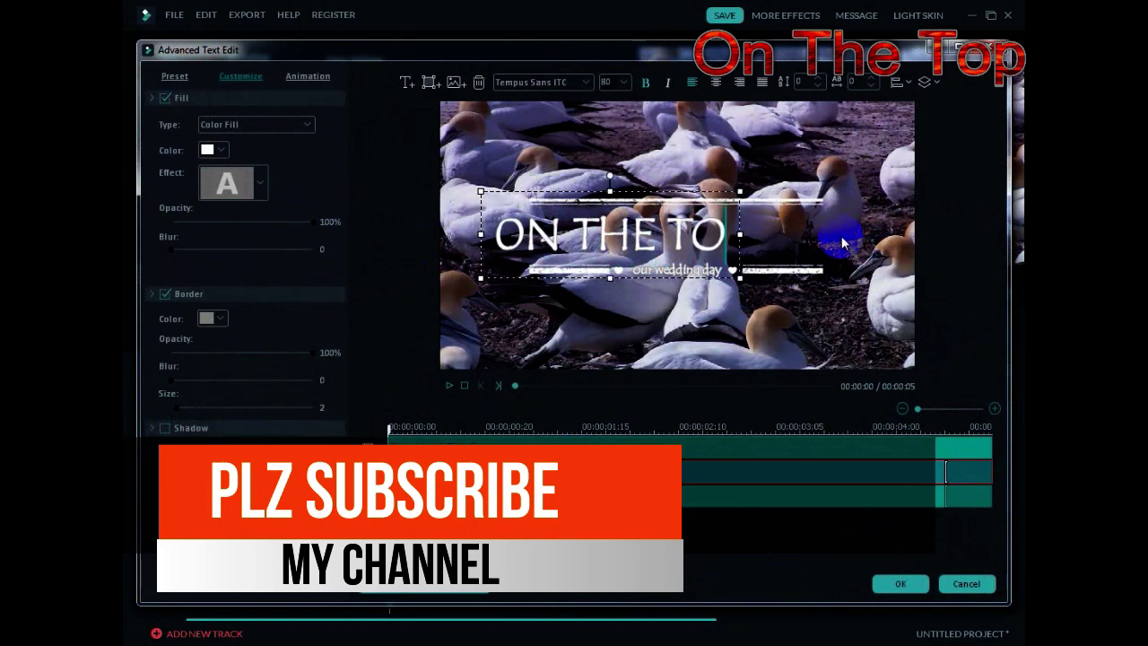
text(P)
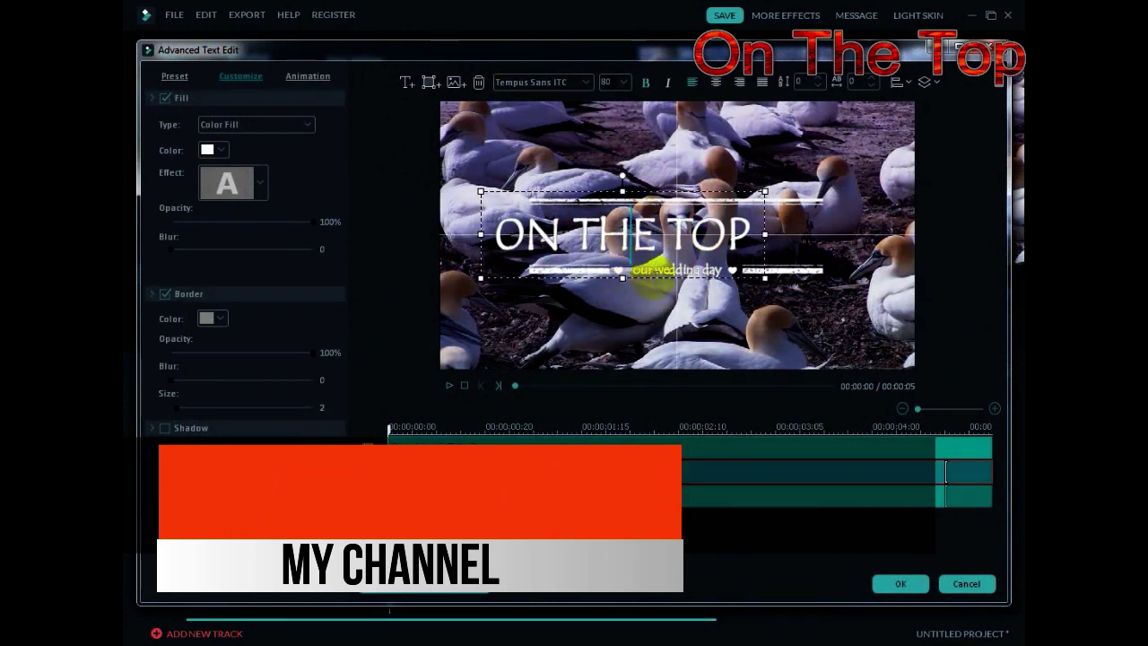
- Delete the small "our wedding day" subtitle from the title
click(634, 277)
drag(638, 269, 647, 332)
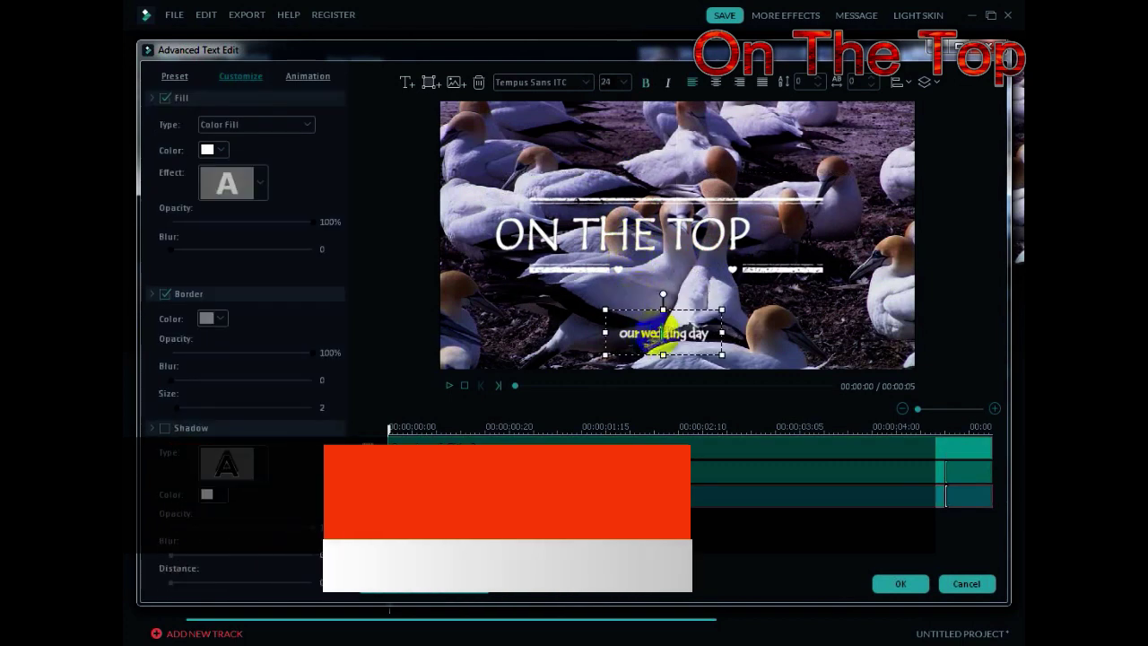
click(698, 357)
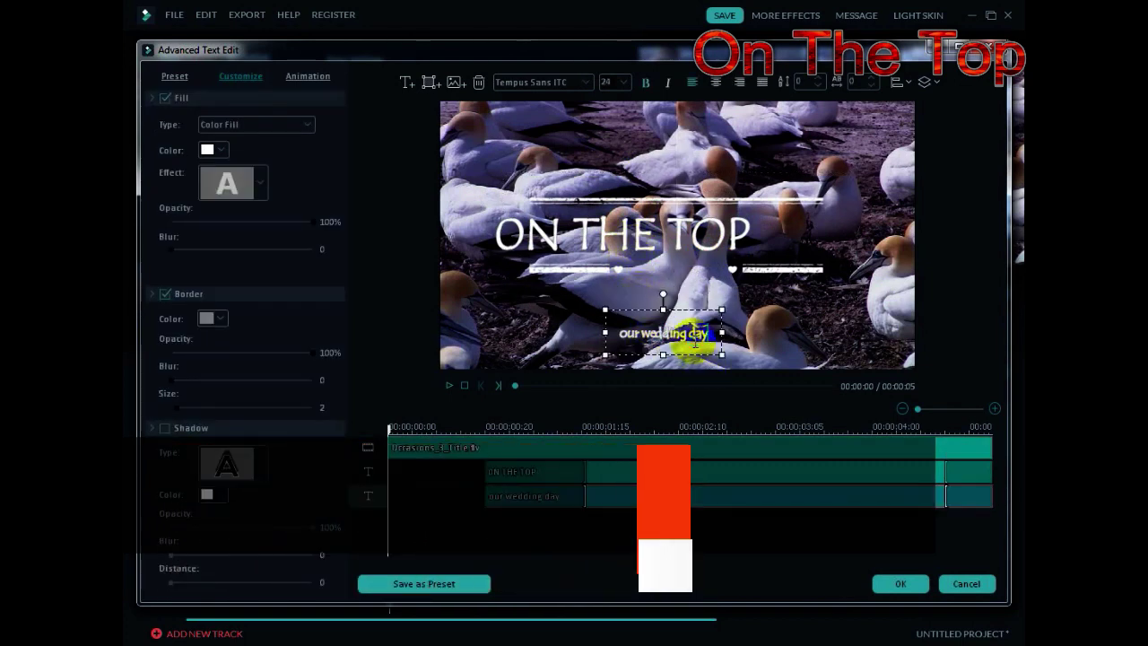
click(687, 334)
click(478, 82)
- Centre the ON THE TOP text horizontally between the decorative lines
click(655, 258)
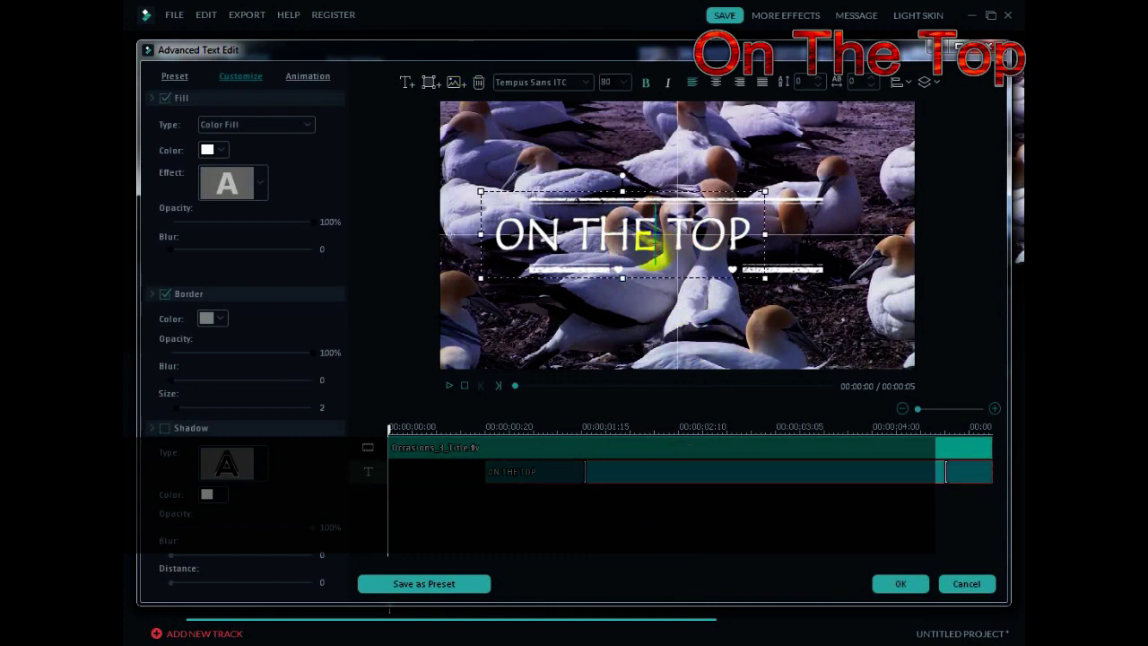
click(636, 266)
click(619, 233)
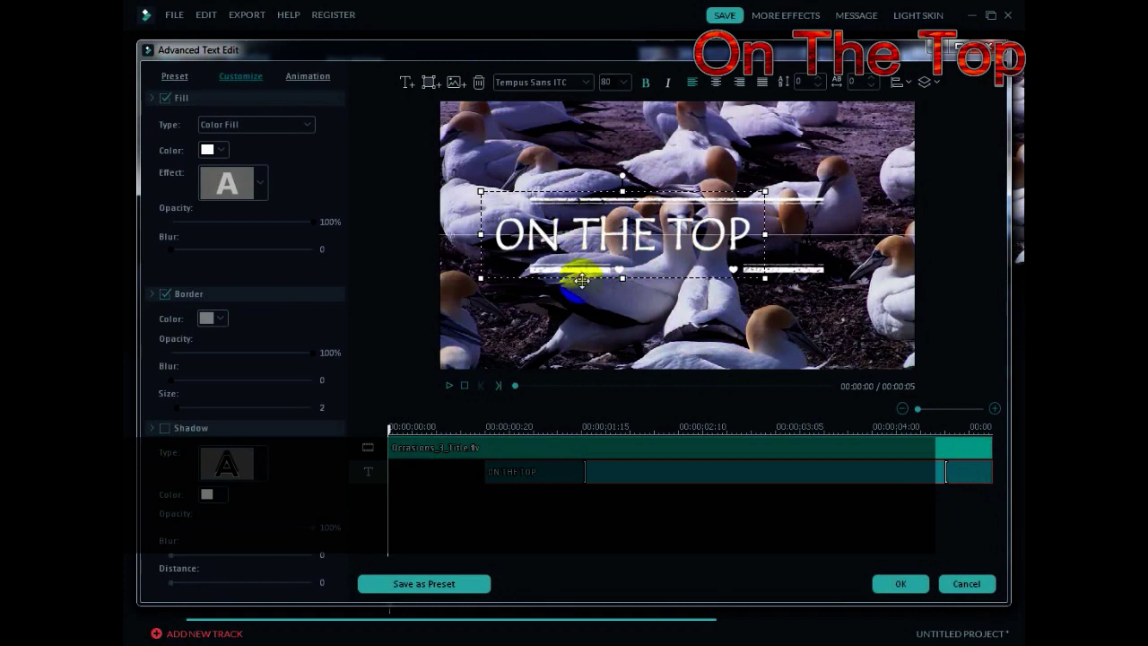
click(539, 274)
click(529, 235)
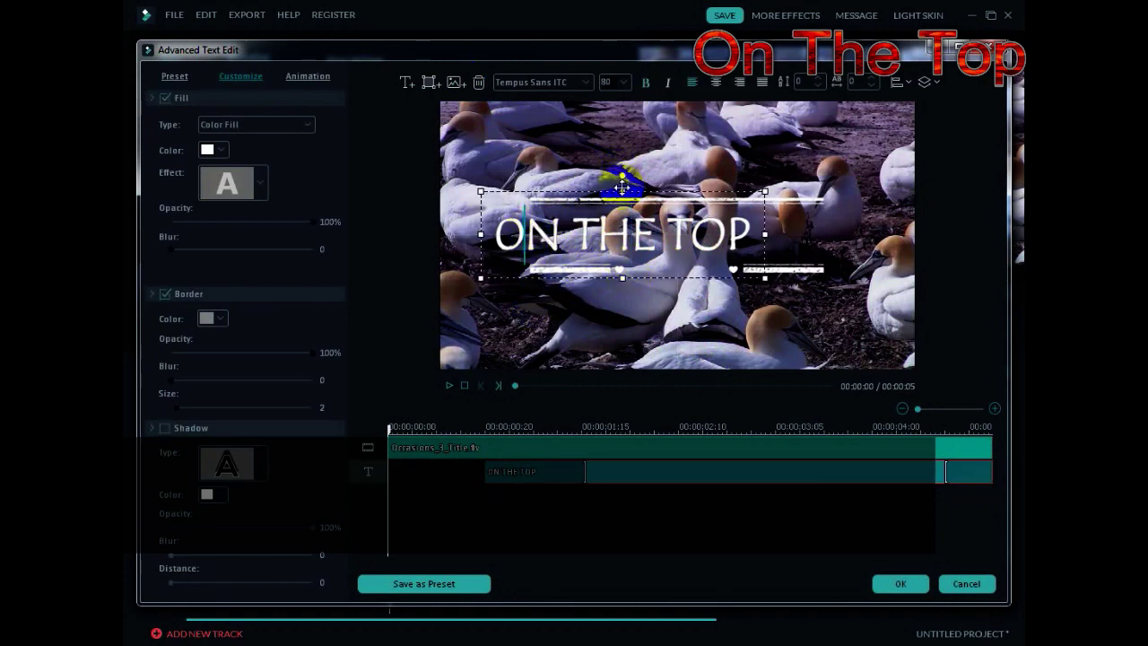
drag(624, 184, 671, 175)
- Try the Up Insert and Down Insert animations, apply Left Dir Insert to the title text, and accept the title edits
click(309, 77)
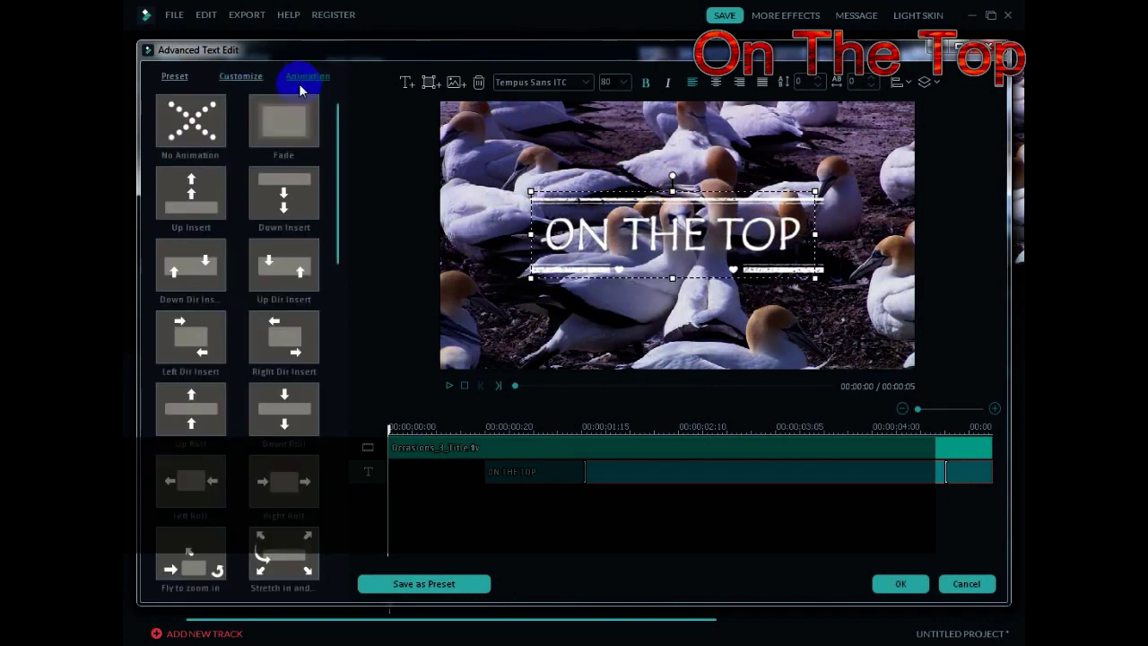
click(186, 190)
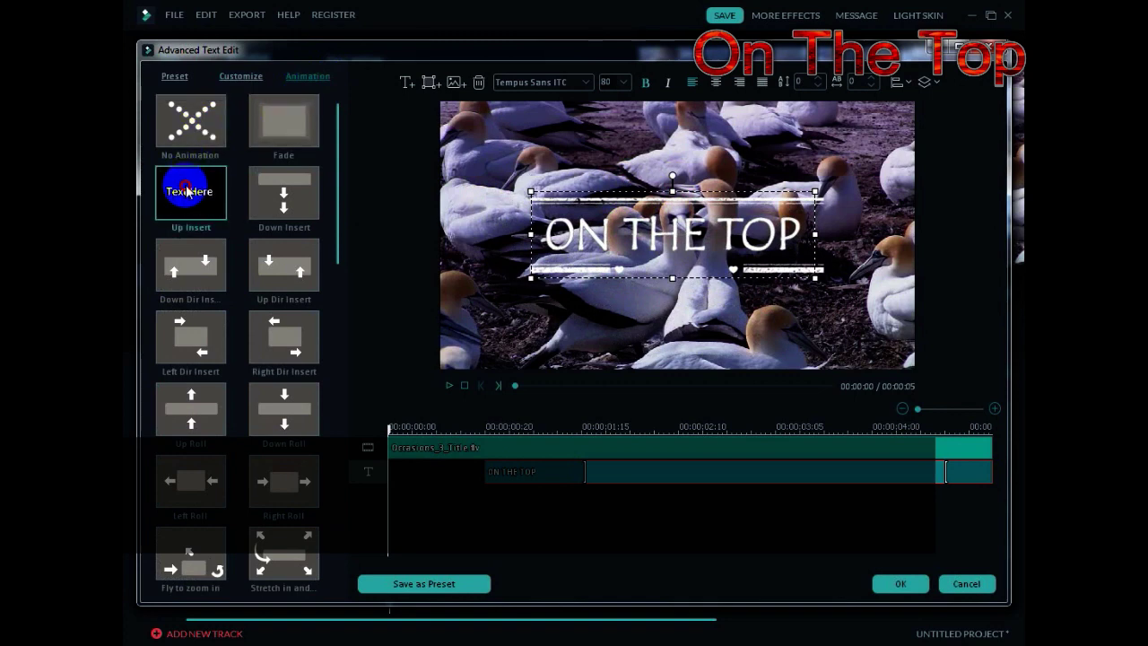
click(308, 196)
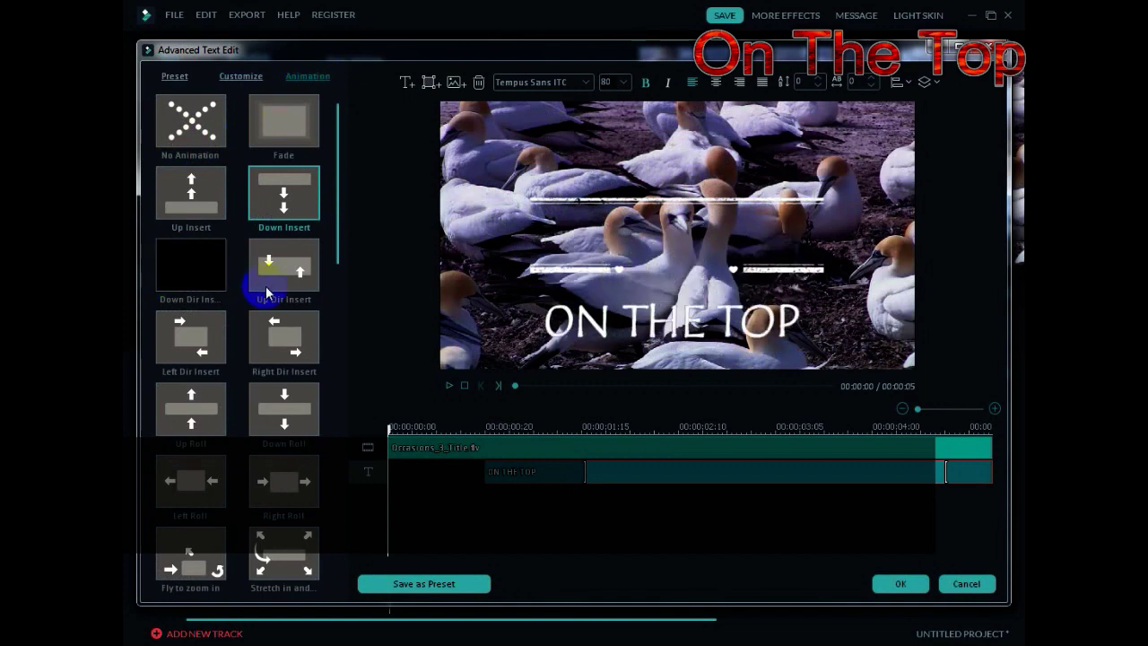
click(193, 339)
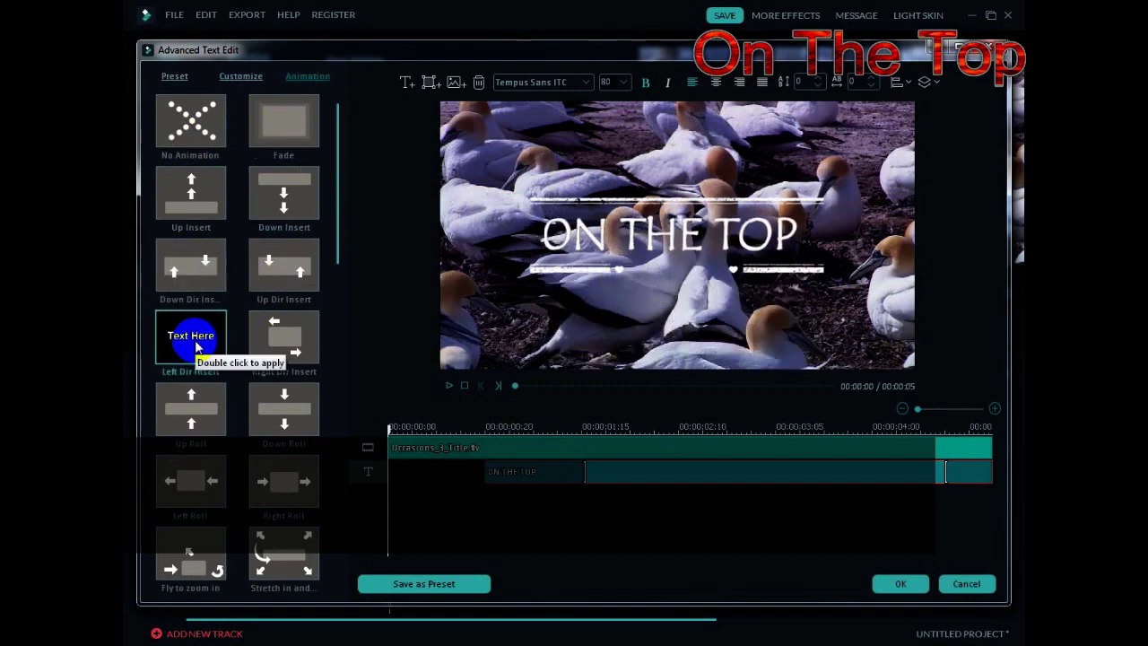
click(899, 592)
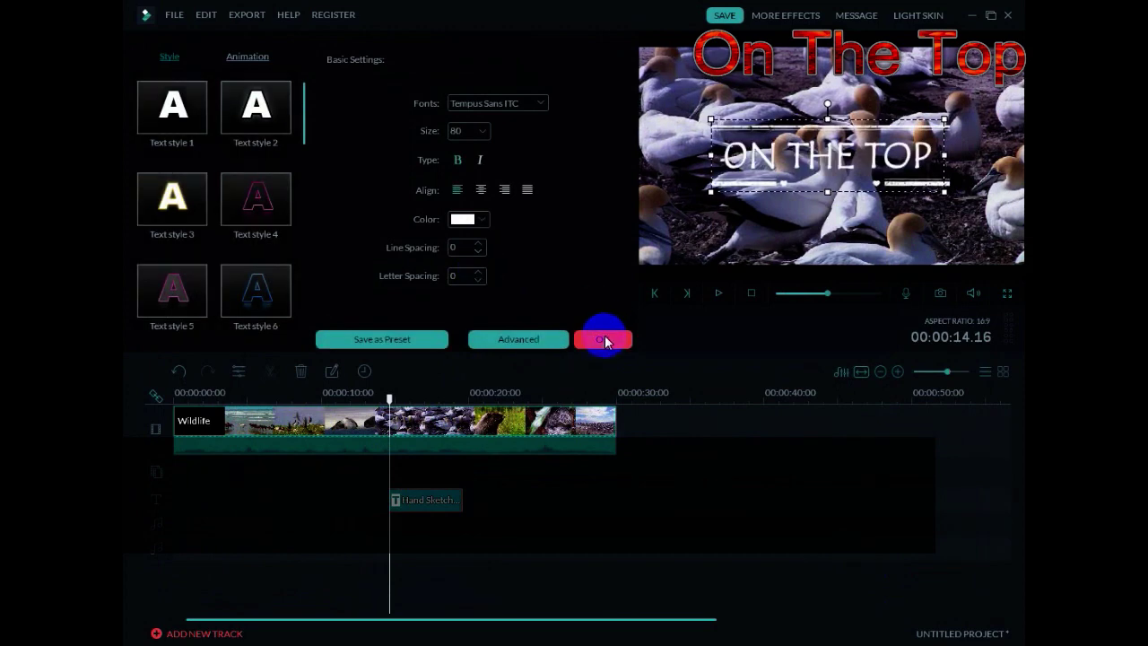
click(605, 341)
- View the software's registration details and close the registration dialog
click(332, 14)
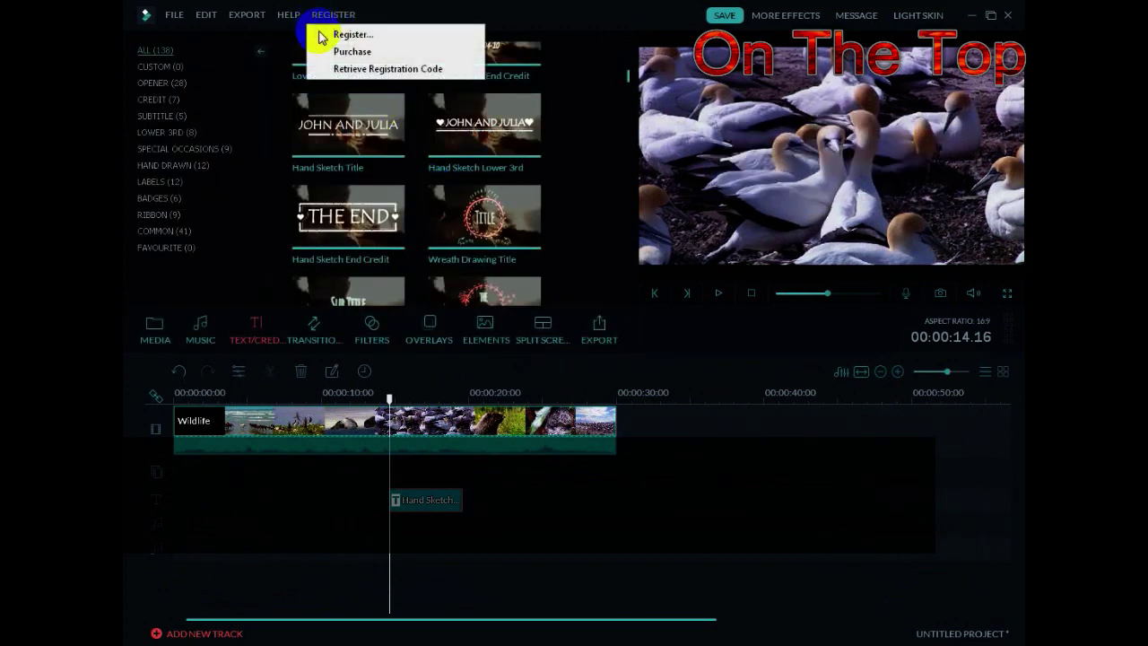
click(342, 35)
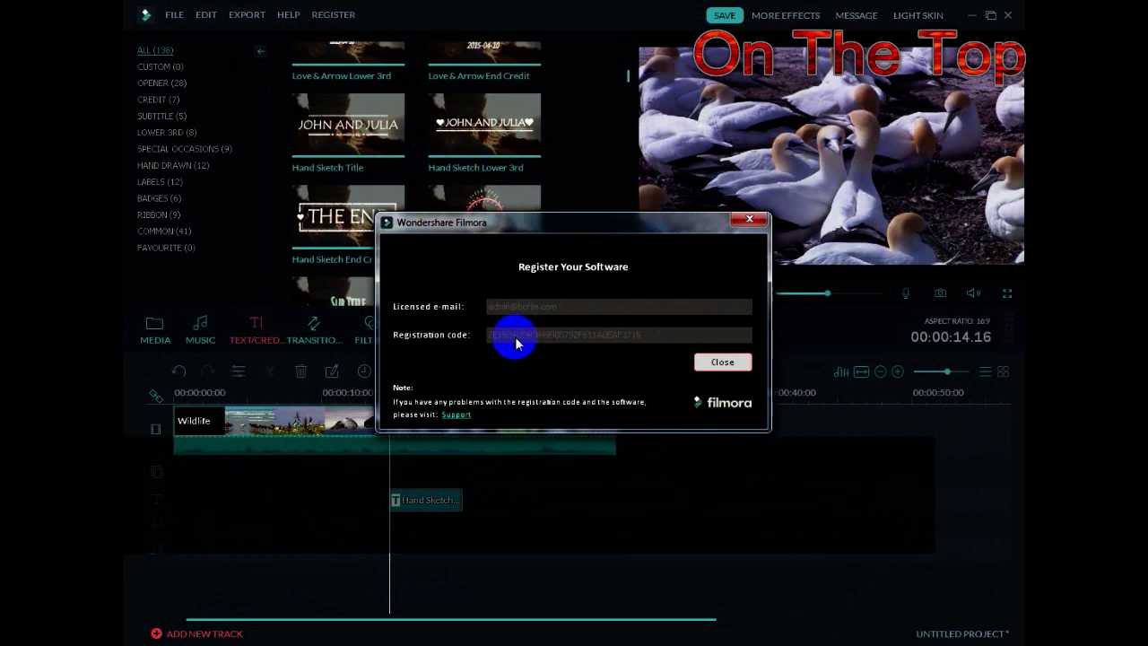
click(750, 221)
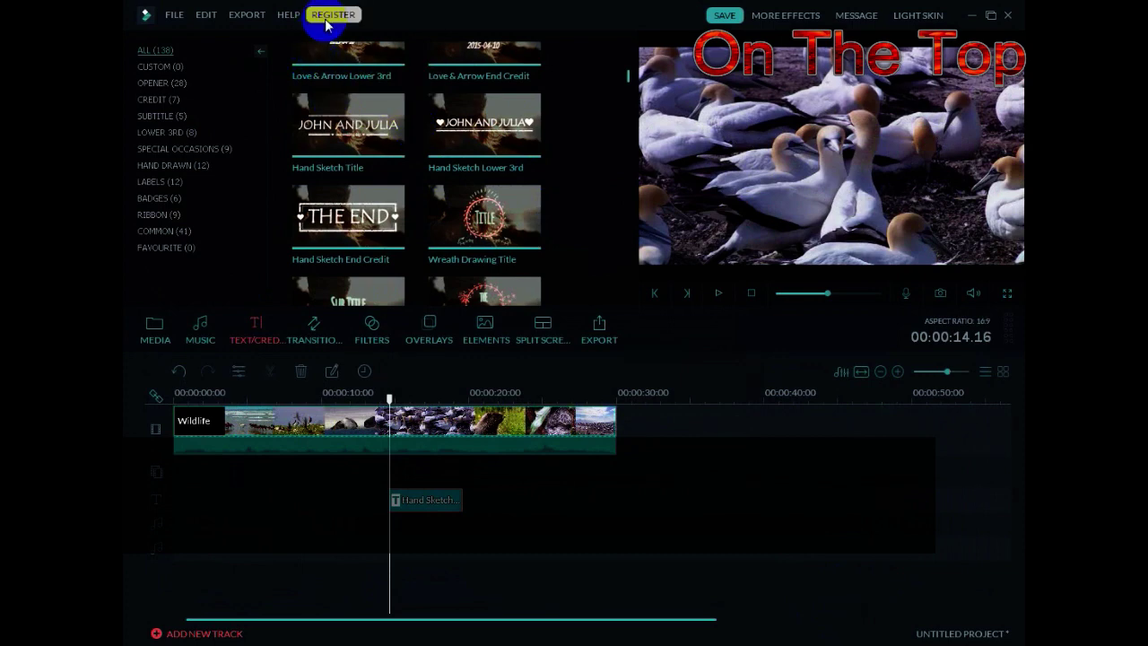
- Preview the Blind transition from the transitions library
click(315, 332)
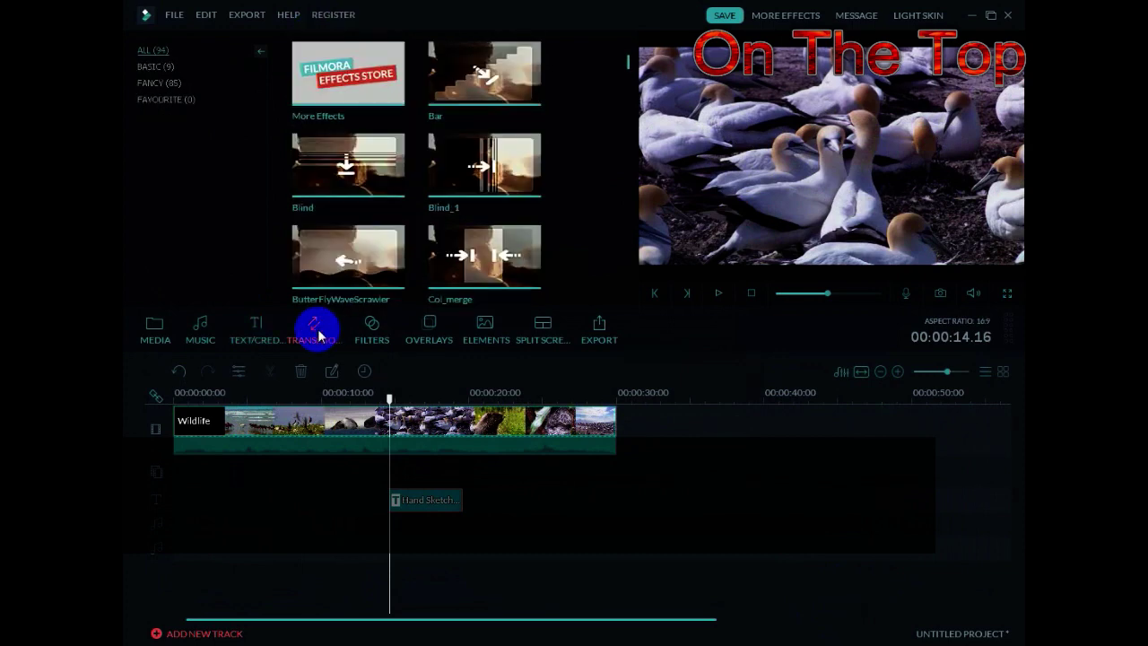
click(378, 182)
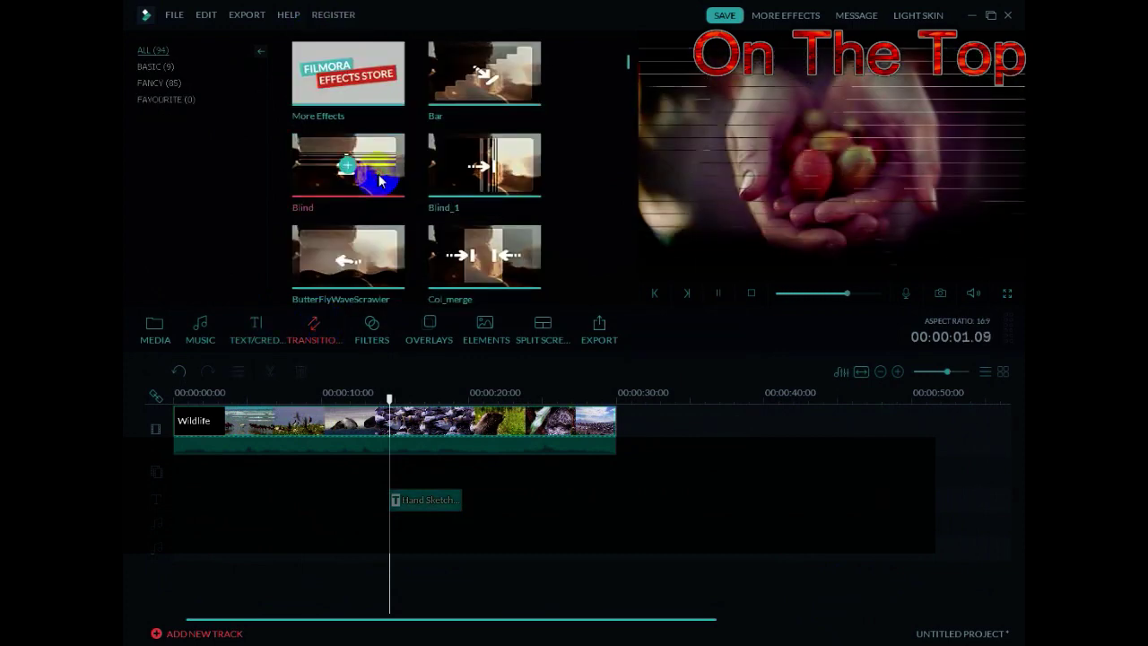
- Download the Fire 1 filter and preview it on the video
click(379, 332)
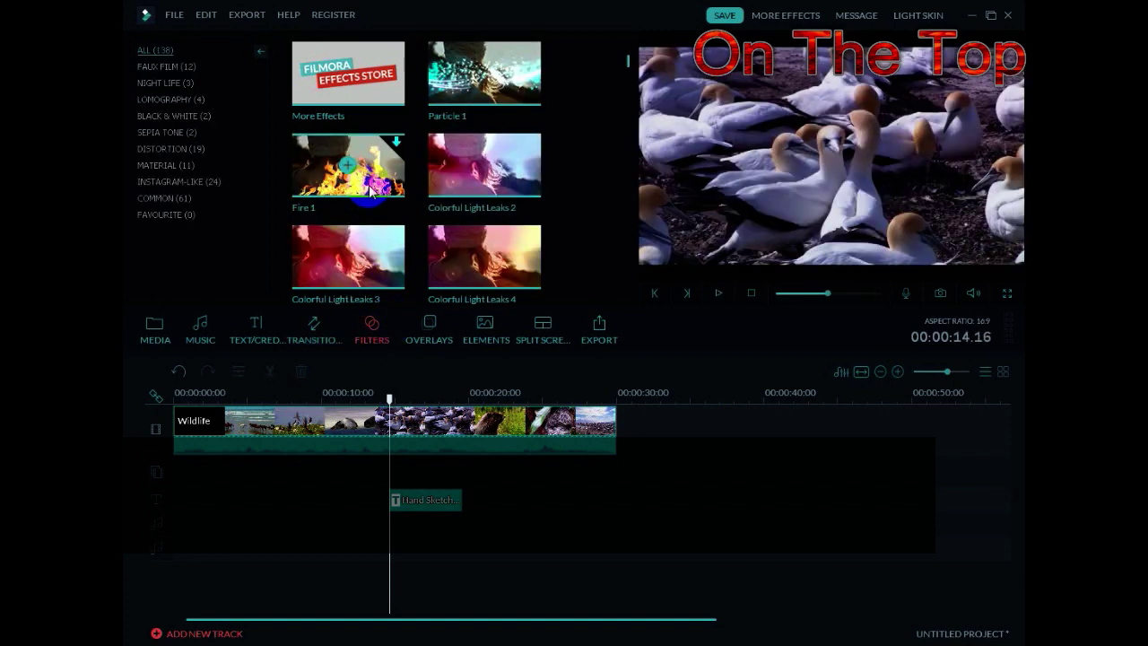
click(369, 191)
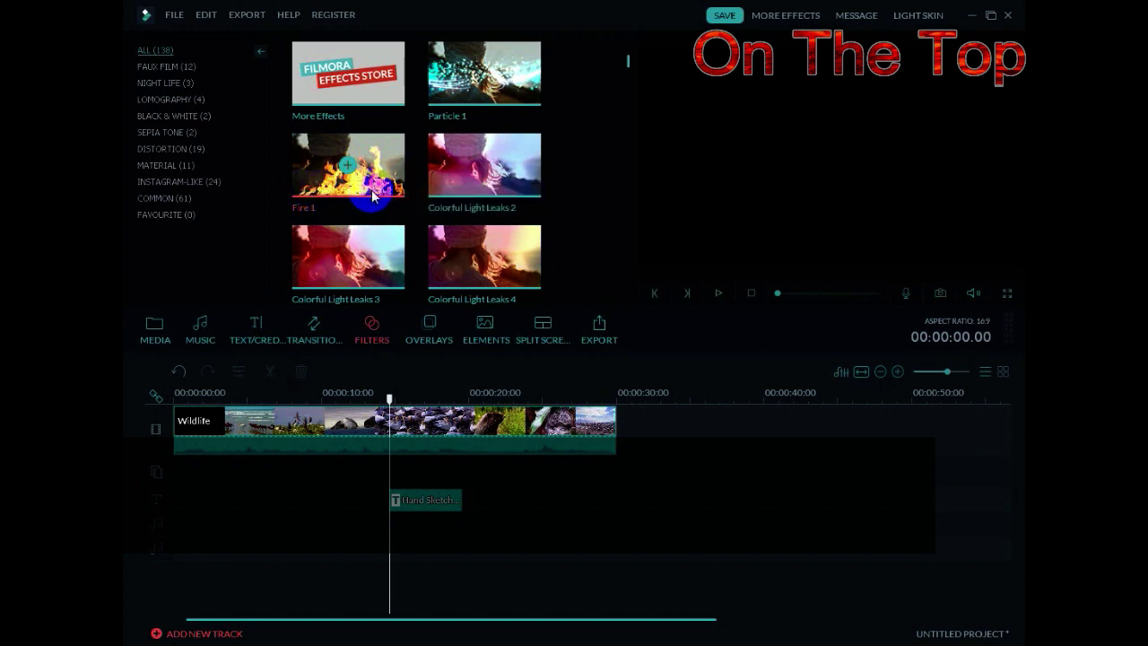
click(373, 195)
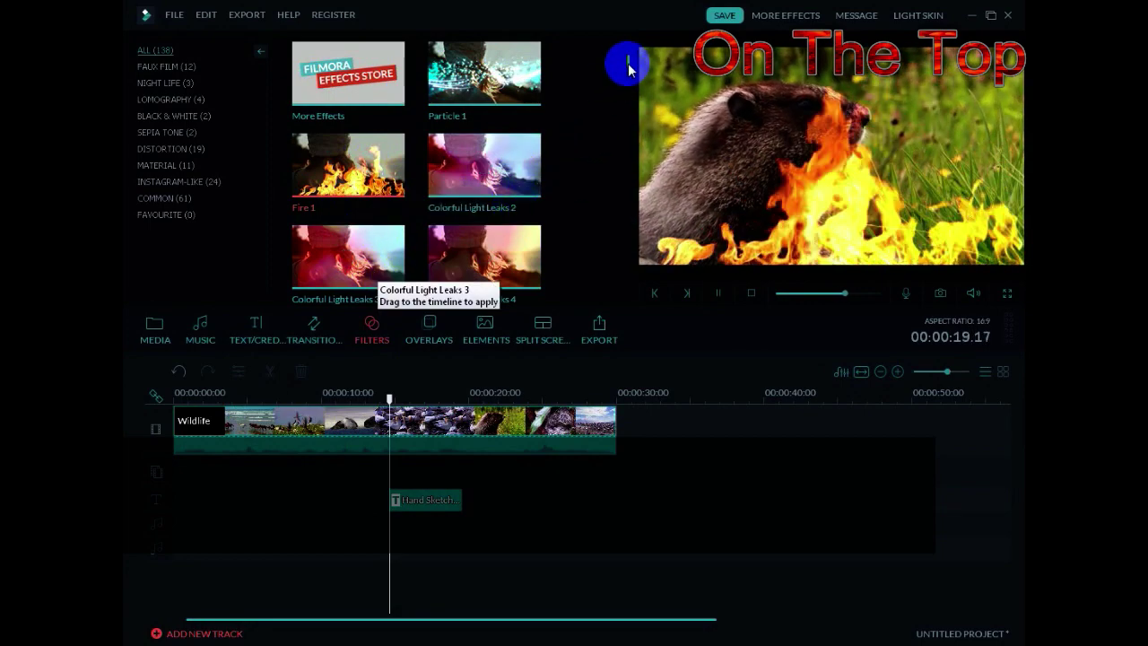
- Browse the filter library and preview the PurpleLomo and Mirror Flip filters
scroll(630, 76, down, 5)
scroll(630, 79, down, 2)
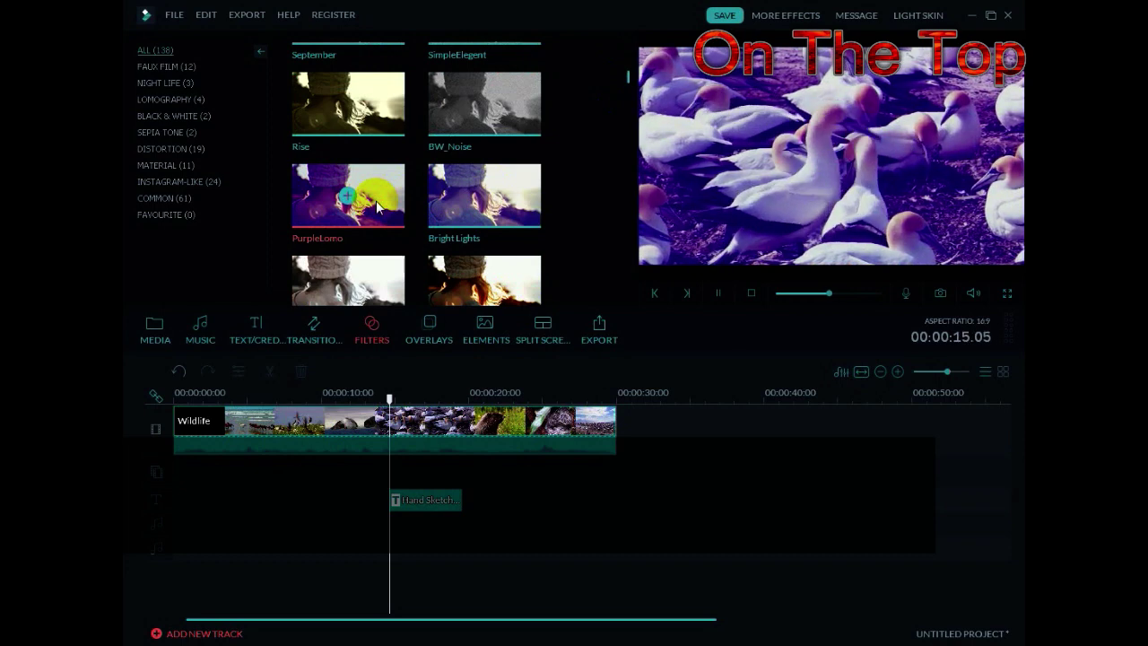
scroll(629, 79, down, 6)
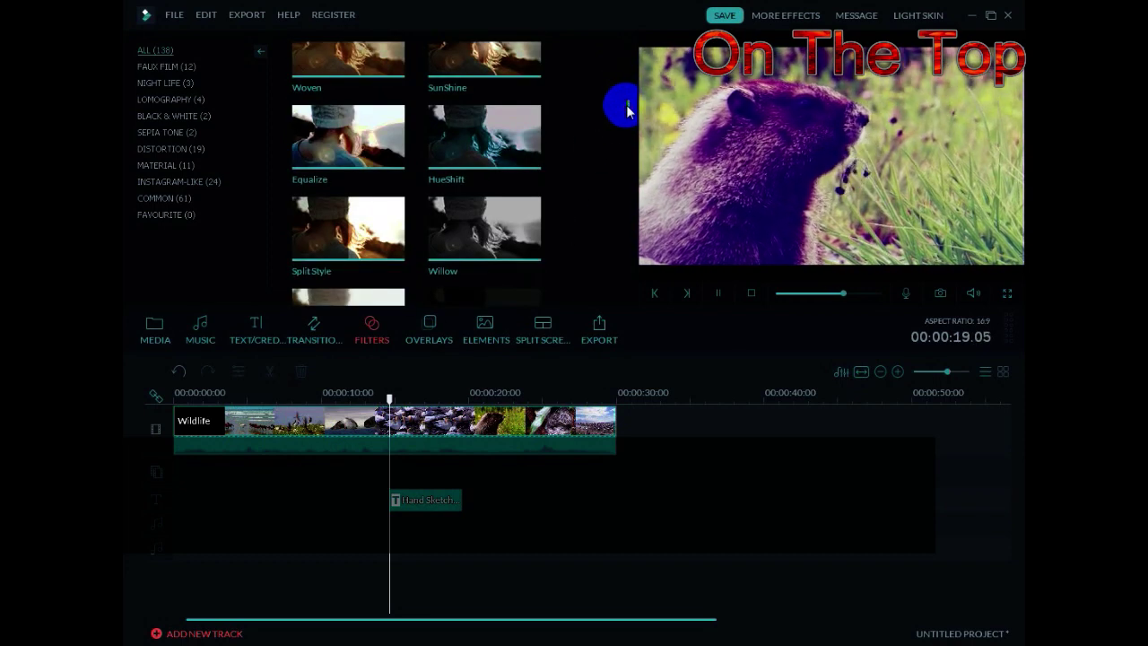
scroll(627, 115, down, 6)
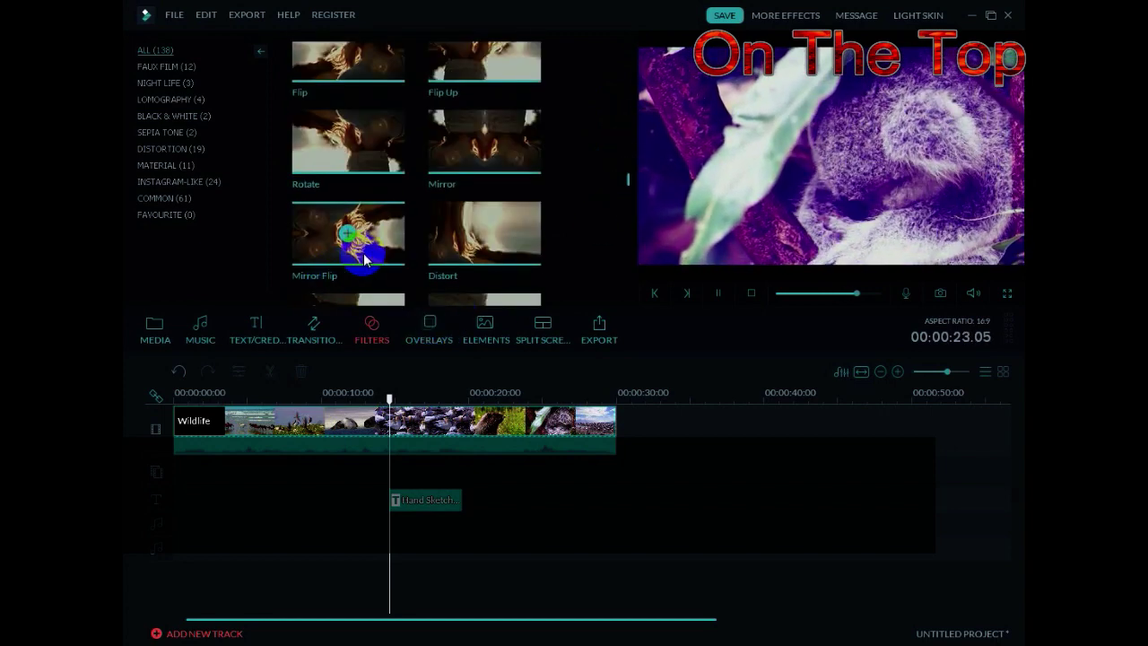
click(366, 260)
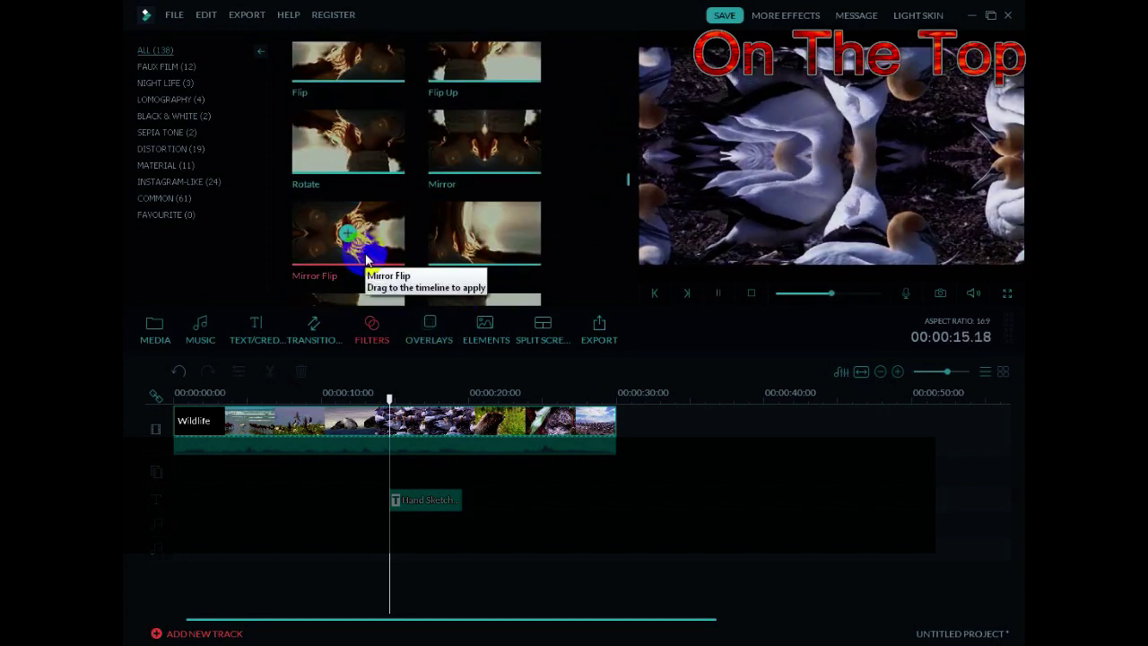
- Preview the Bokeh 4 overlay and browse the rest of the overlay library
click(430, 333)
click(360, 257)
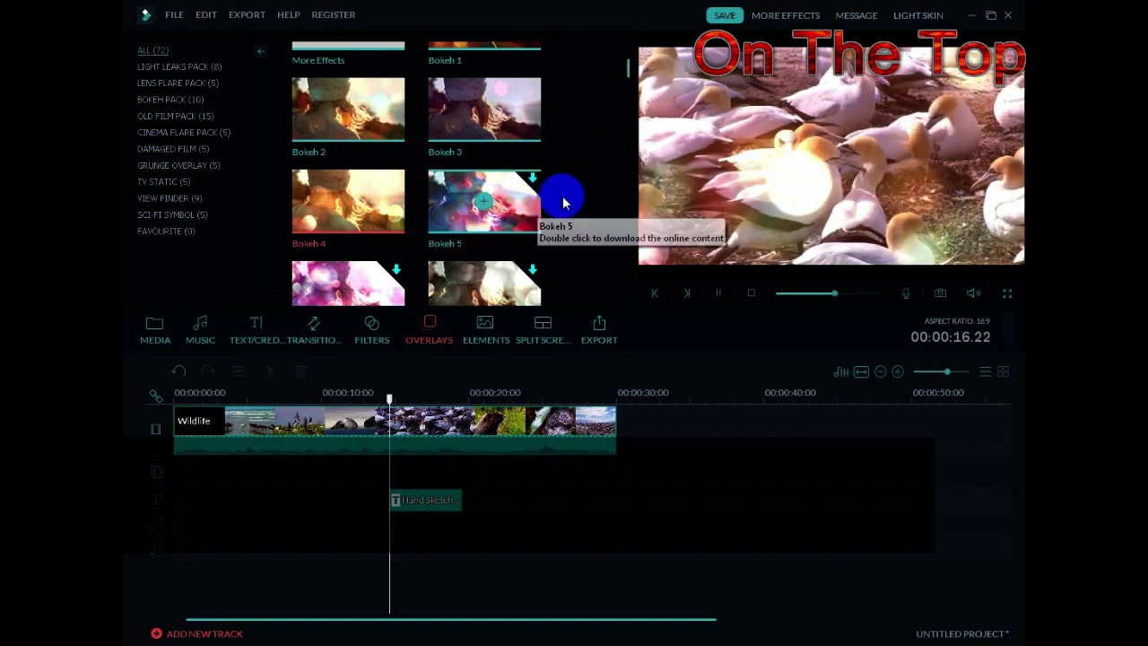
drag(628, 69, 621, 149)
- Download the Vacation 5 element and add it to the timeline at the playhead
click(487, 335)
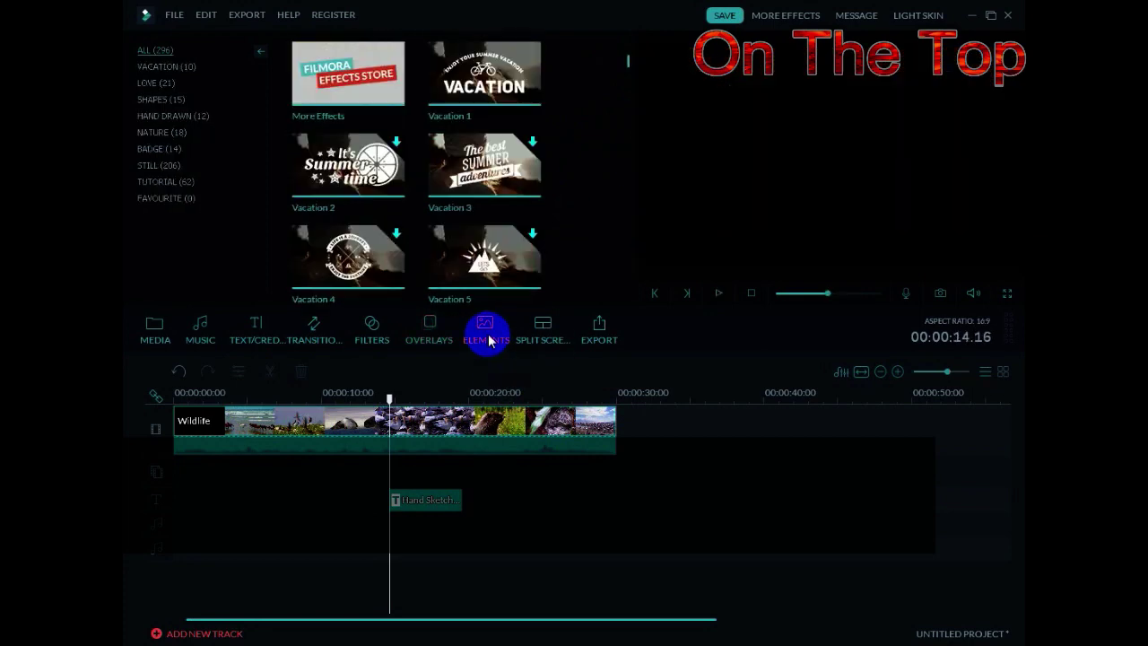
click(487, 271)
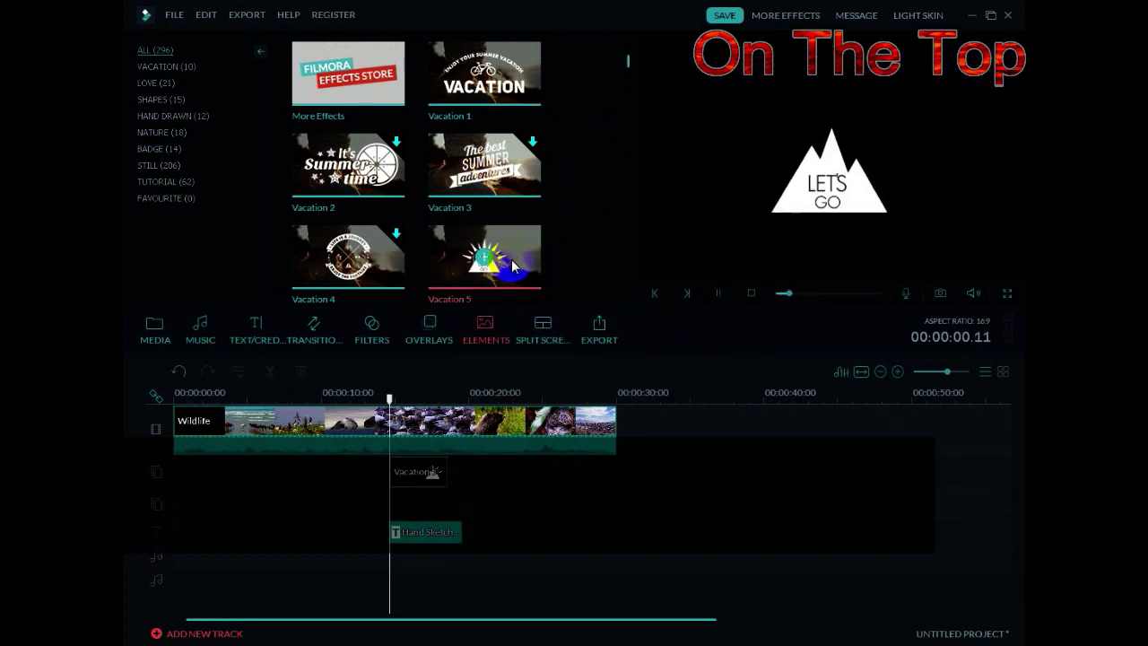
- View the split-screen layouts and choose MPEG-2 as the output format for exporting the project
click(538, 330)
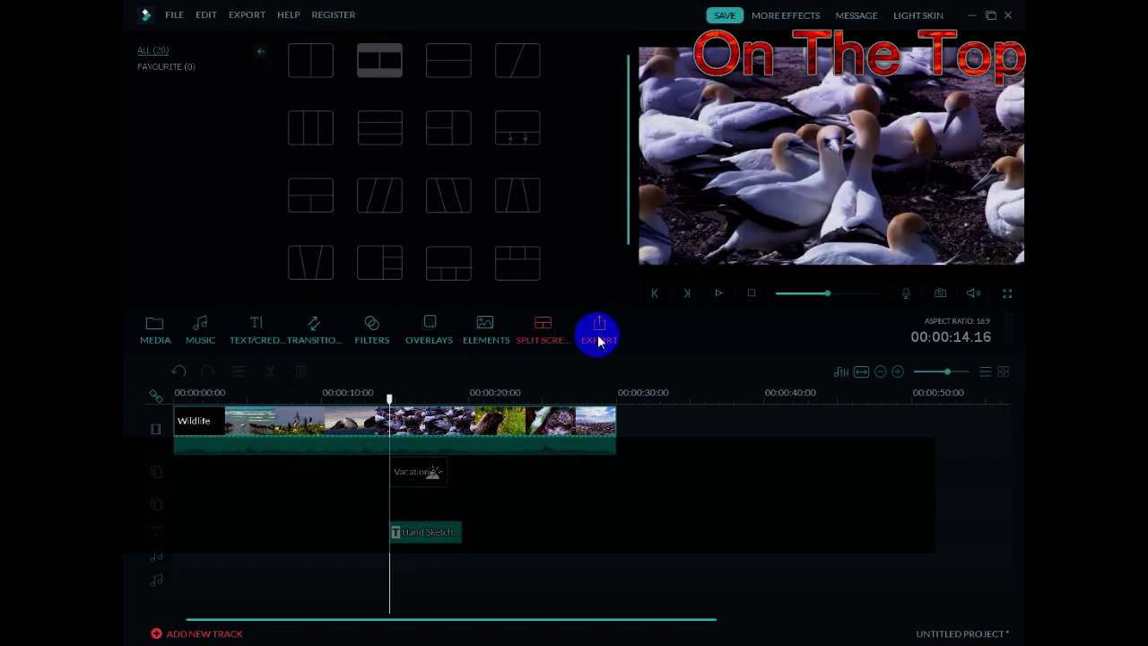
click(599, 337)
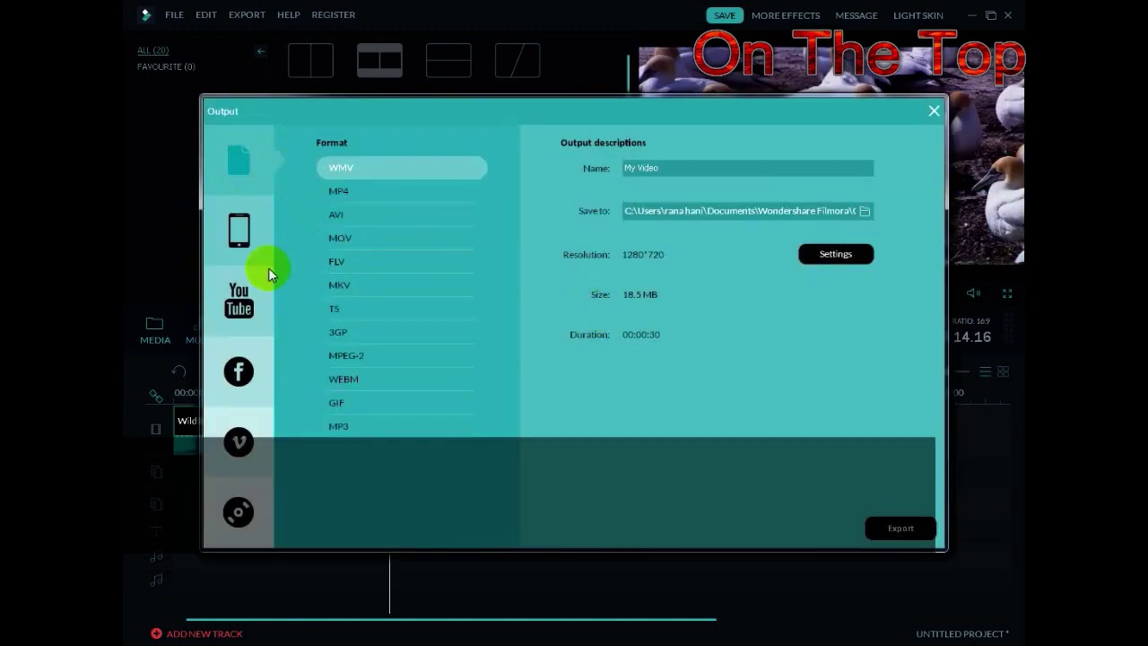
click(350, 355)
click(347, 200)
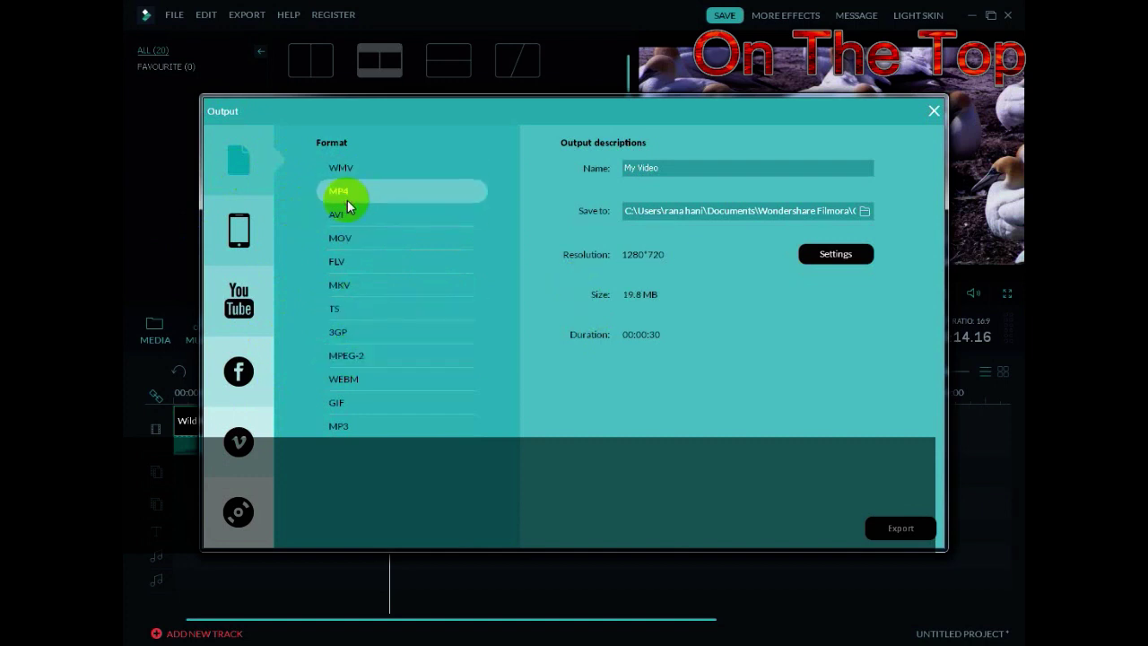
click(382, 356)
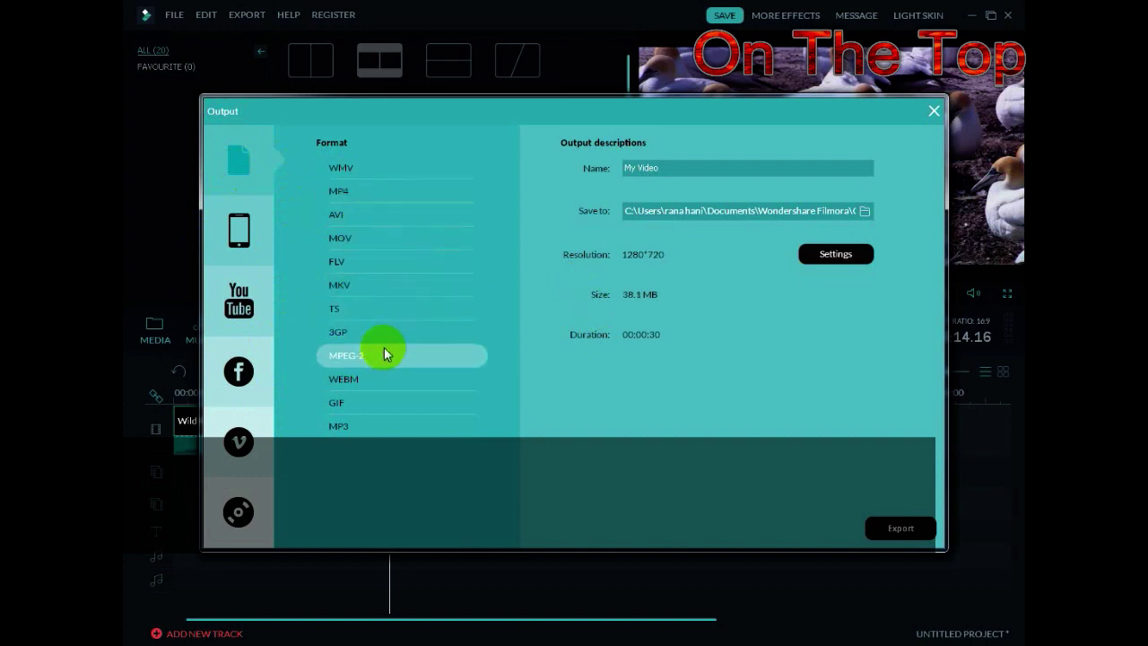
- Open the MPEG-2 output settings and examine the video encoder, resolution and bit rate options
click(846, 254)
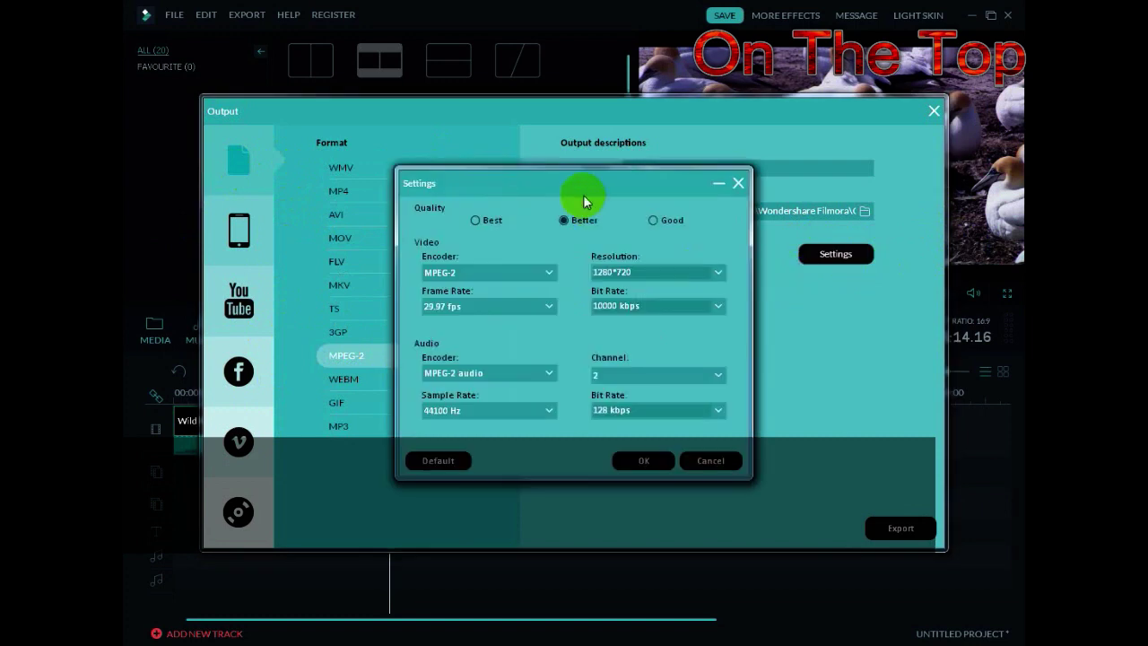
click(503, 272)
click(505, 284)
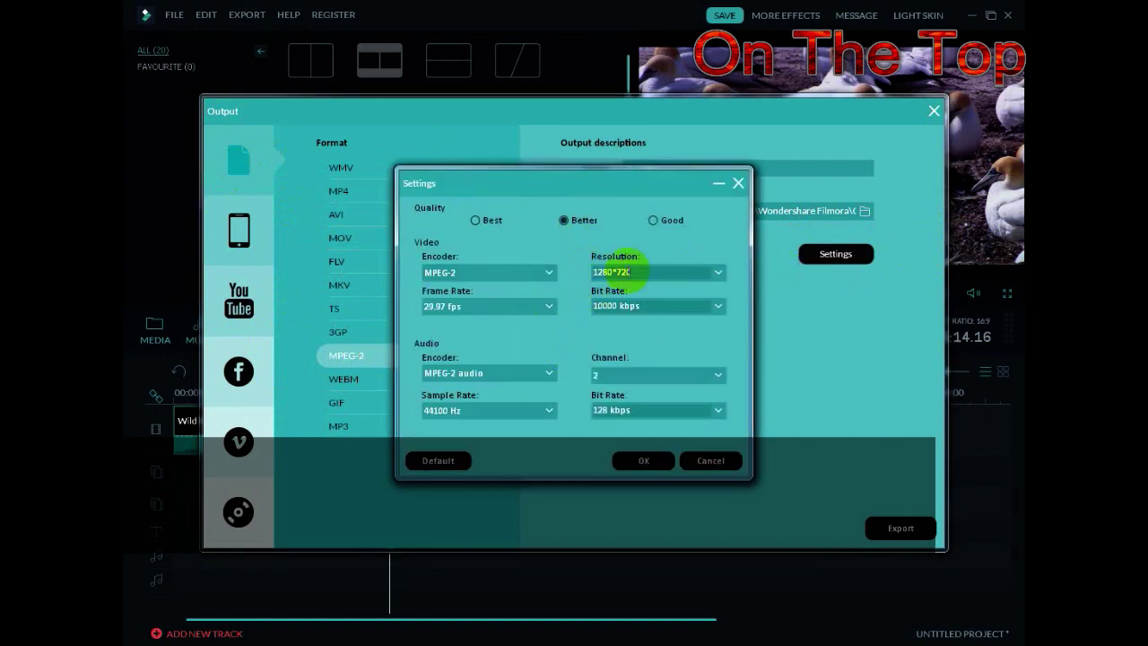
click(697, 273)
click(712, 303)
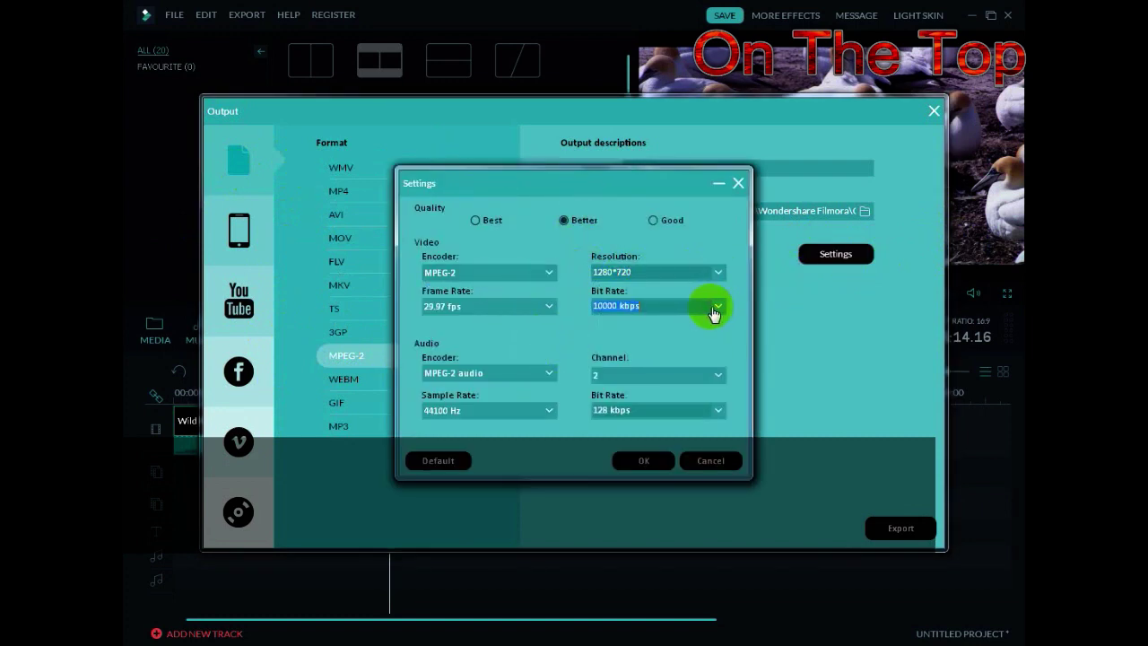
click(719, 308)
click(723, 313)
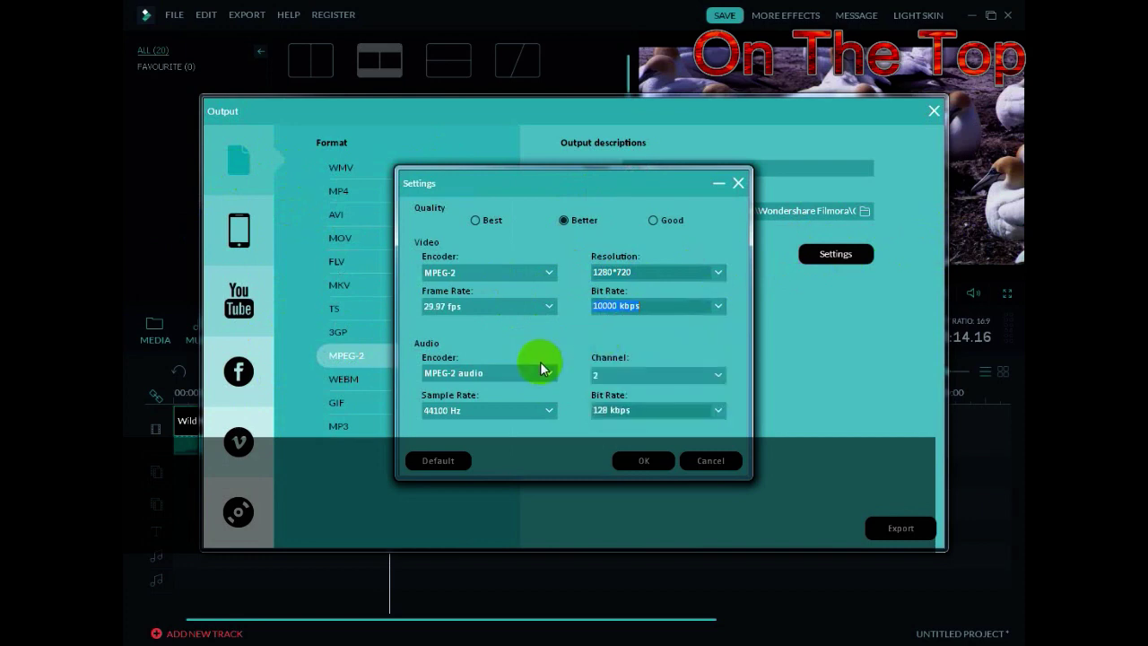
- Examine the audio encoder, channel and bit rate options, and accept the output settings
click(540, 368)
click(549, 376)
click(717, 377)
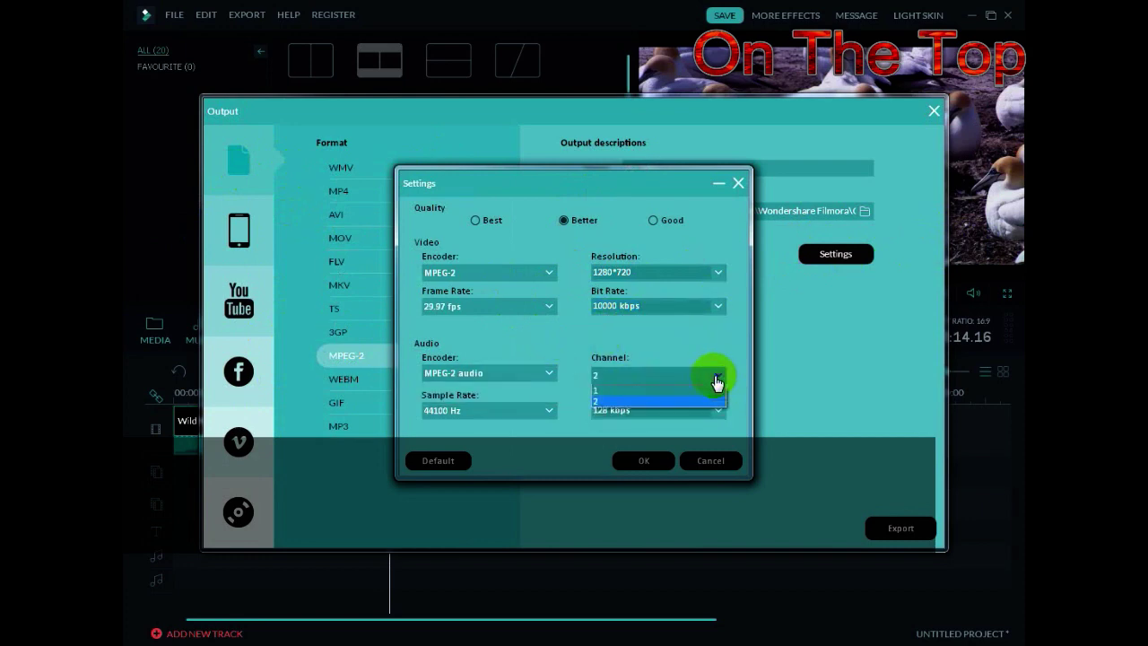
click(718, 392)
click(722, 412)
click(722, 412)
click(662, 461)
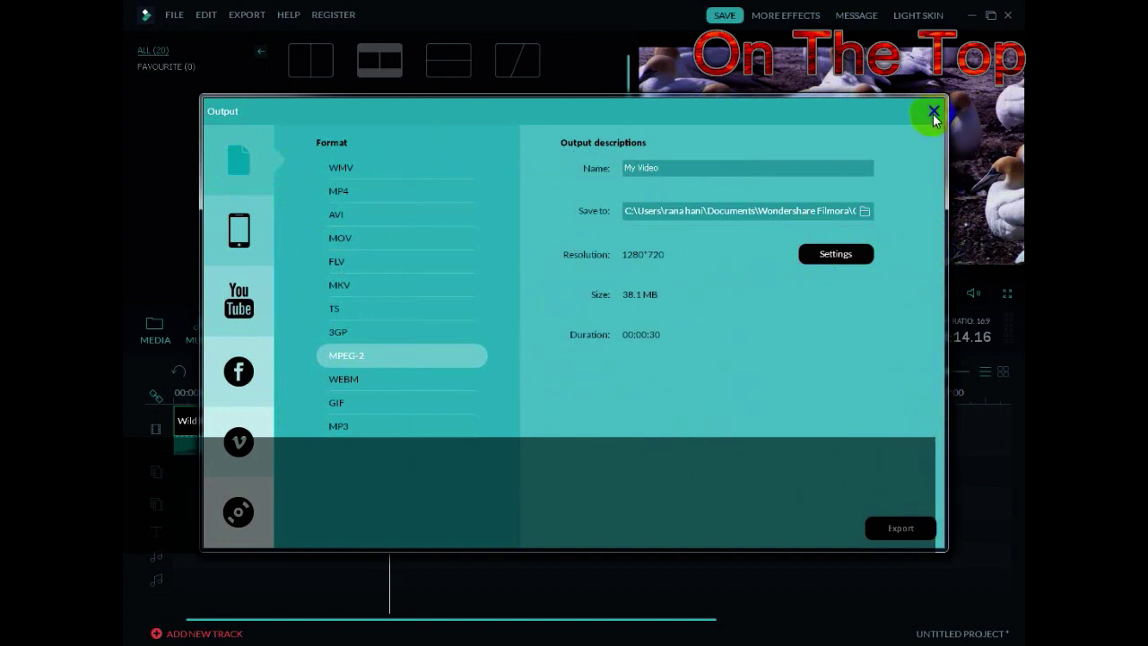
- Start exporting the video and view the available finish actions, keeping the sound reminder
click(900, 527)
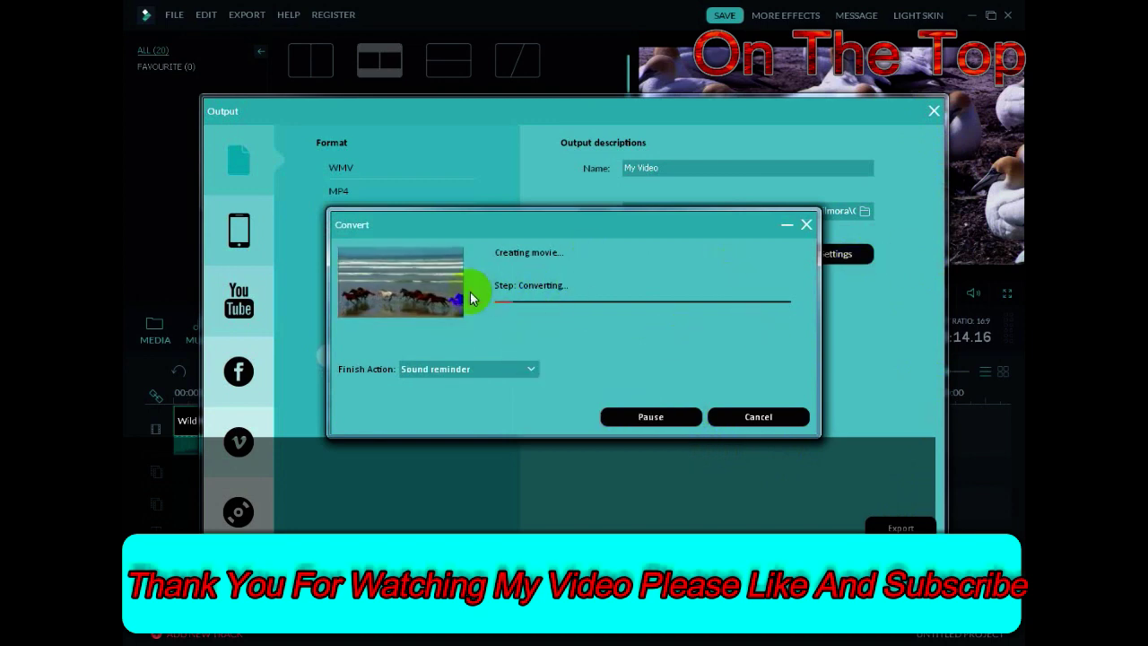
click(478, 369)
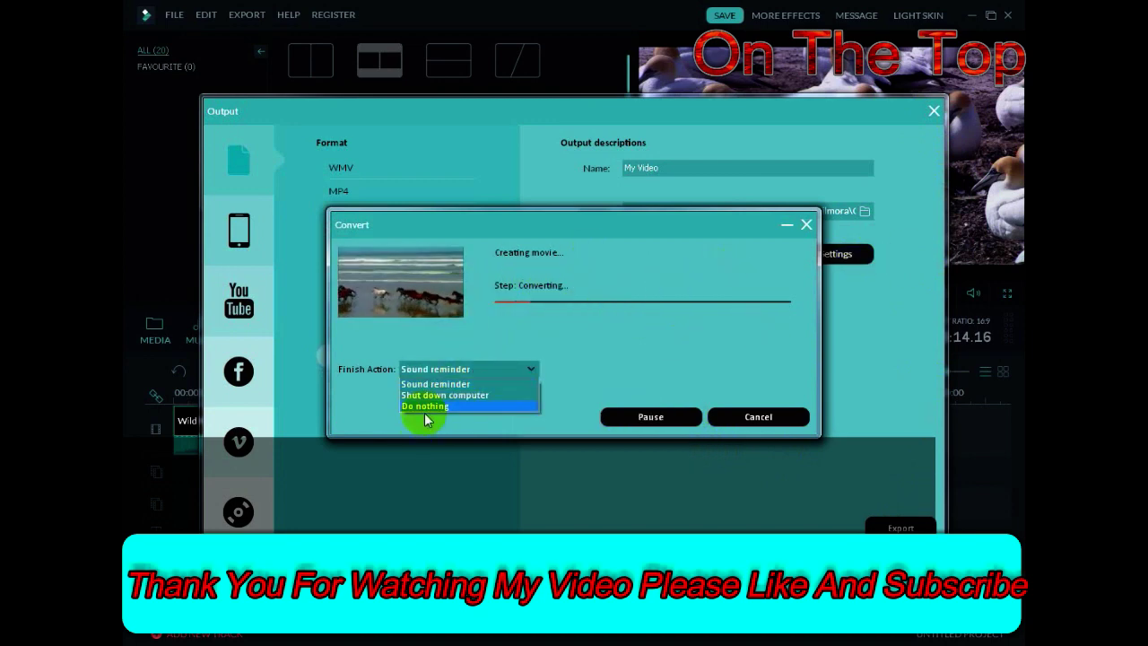
click(663, 337)
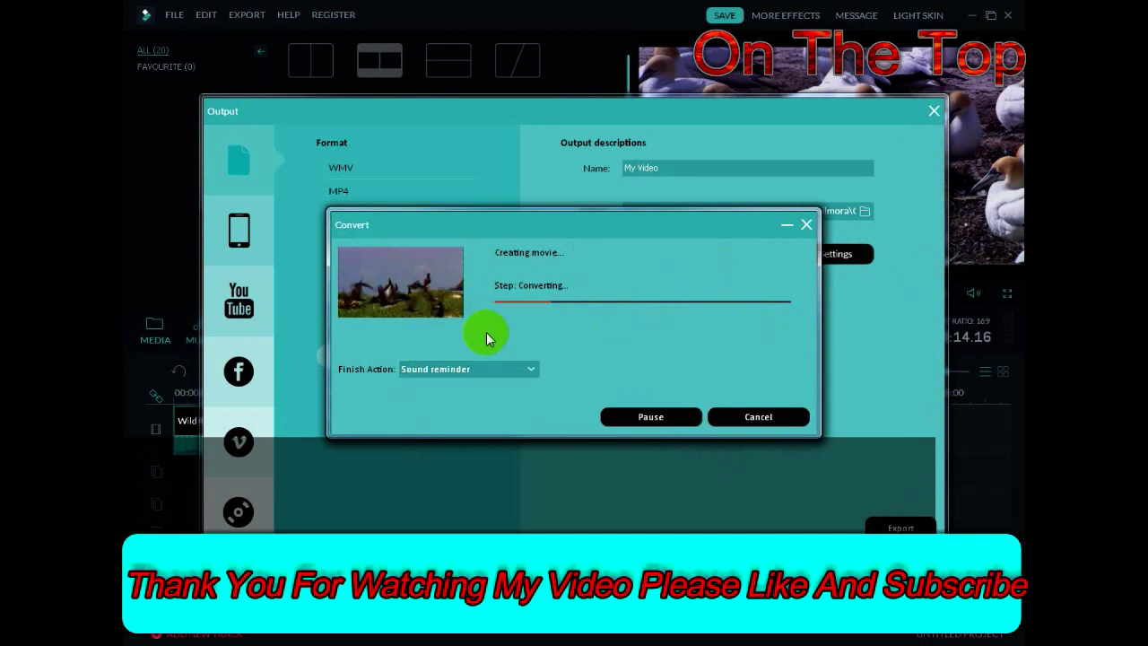